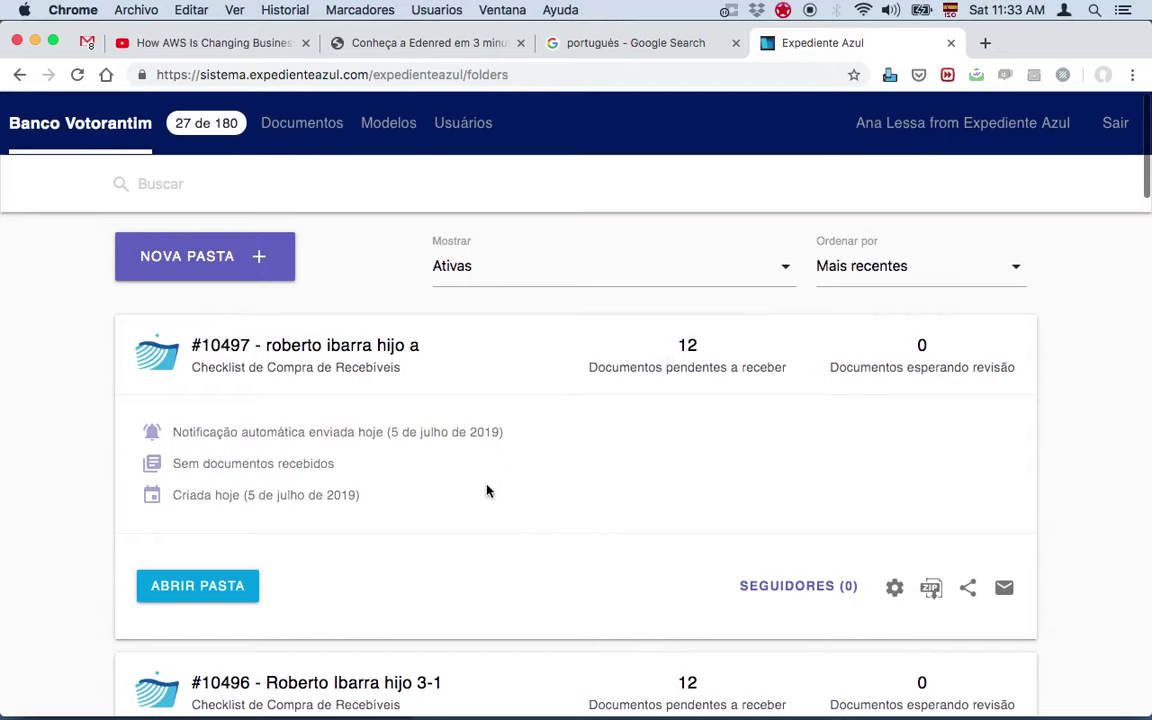
Step: Start a new folder on the Checklist de Crédito Imobiliário model and preview its requested documents
scroll(603, 410, "down", 5)
scroll(603, 410, "up", 4)
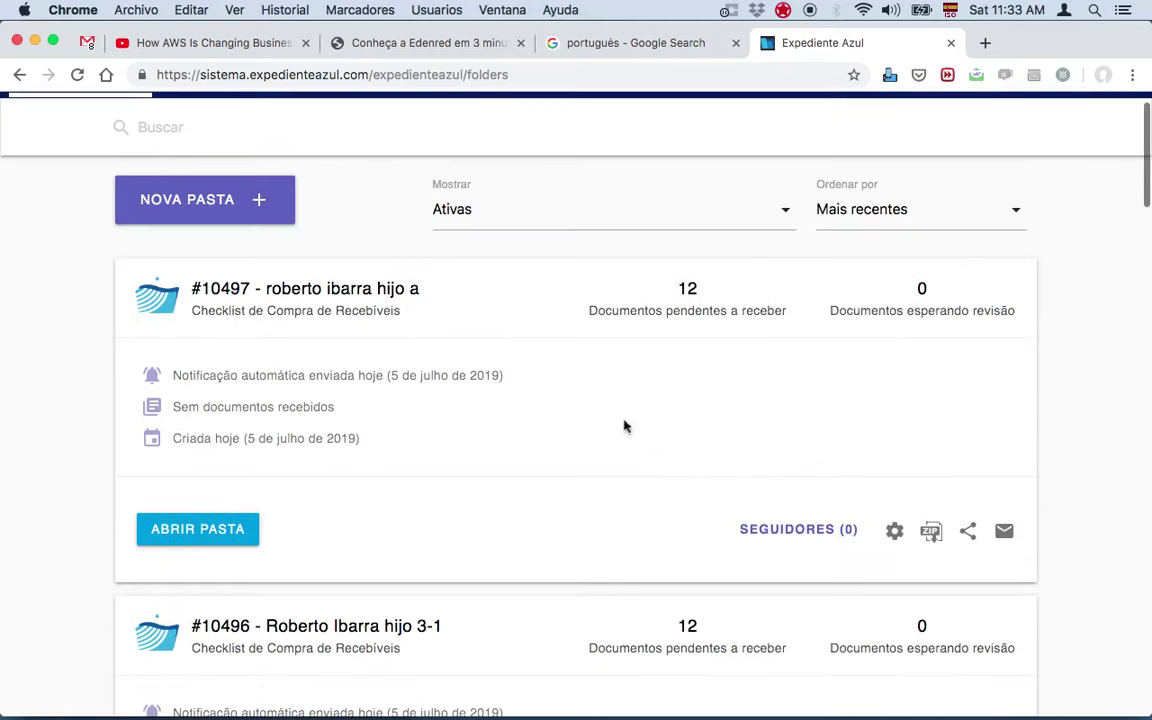
scroll(398, 338, "up", 1)
left_click(257, 244)
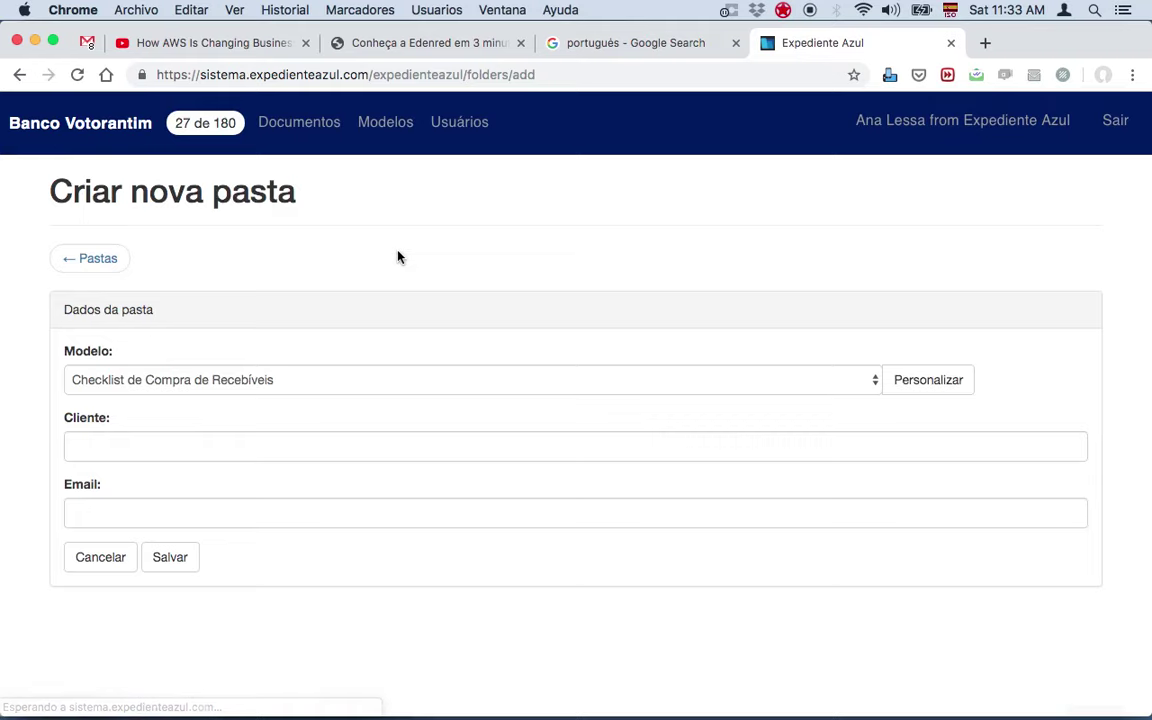
left_click(283, 377)
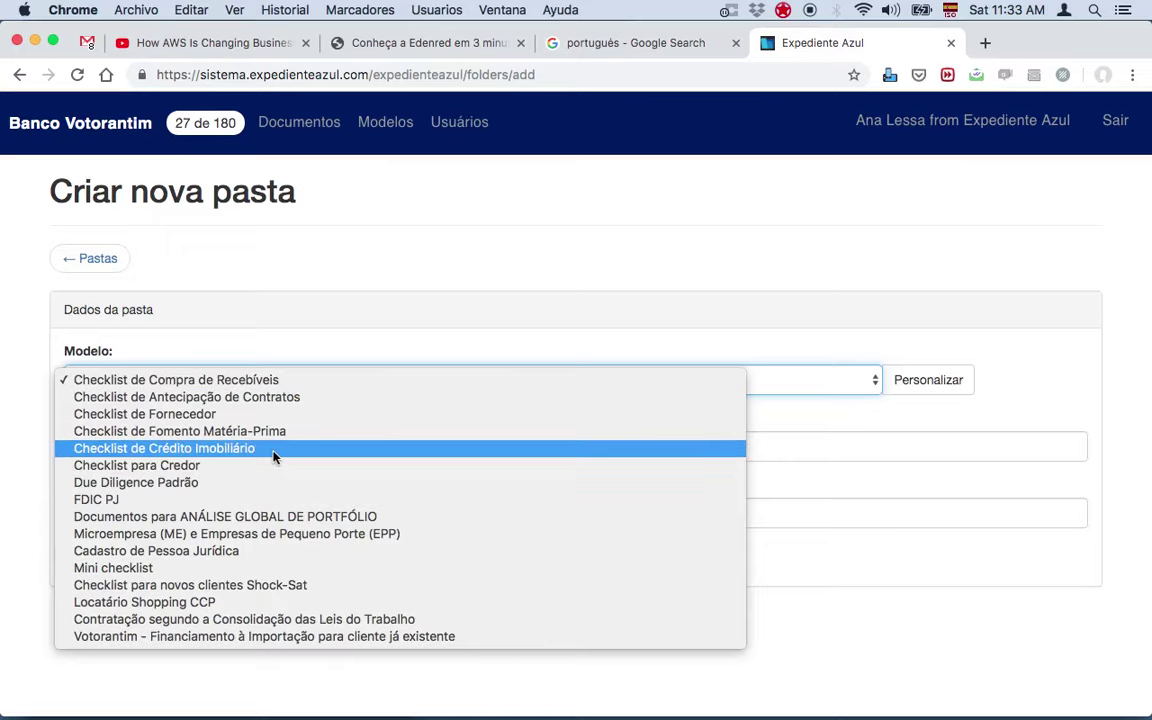
left_click(152, 452)
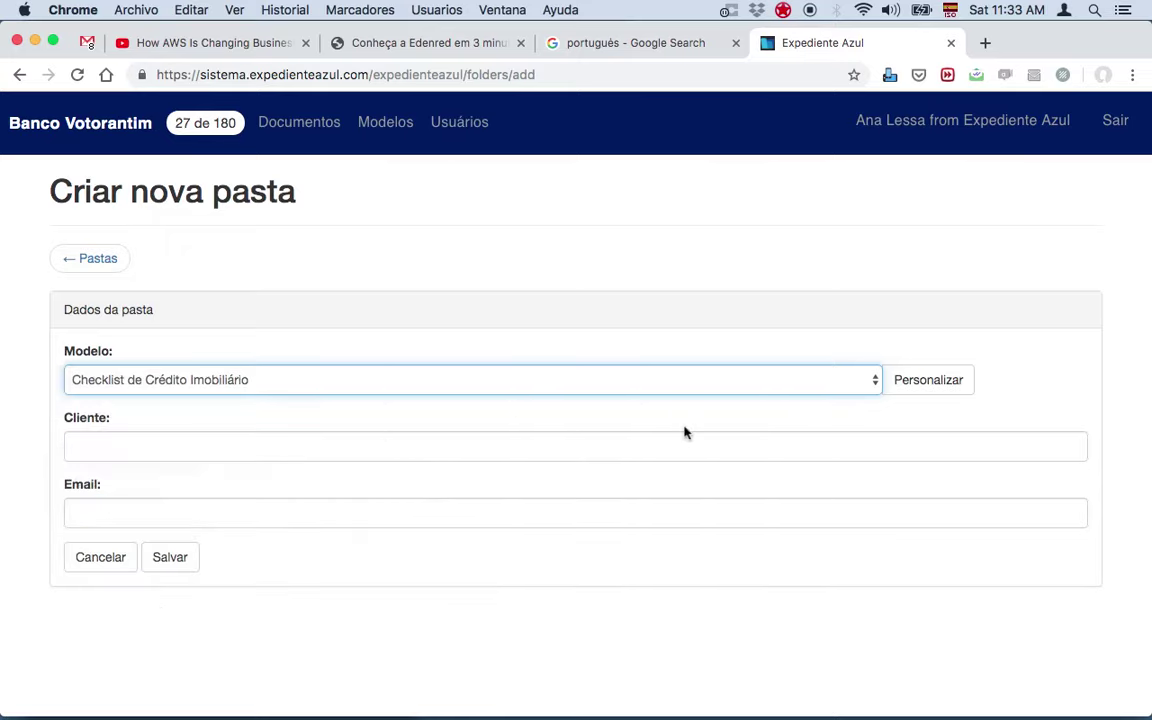
left_click(940, 390)
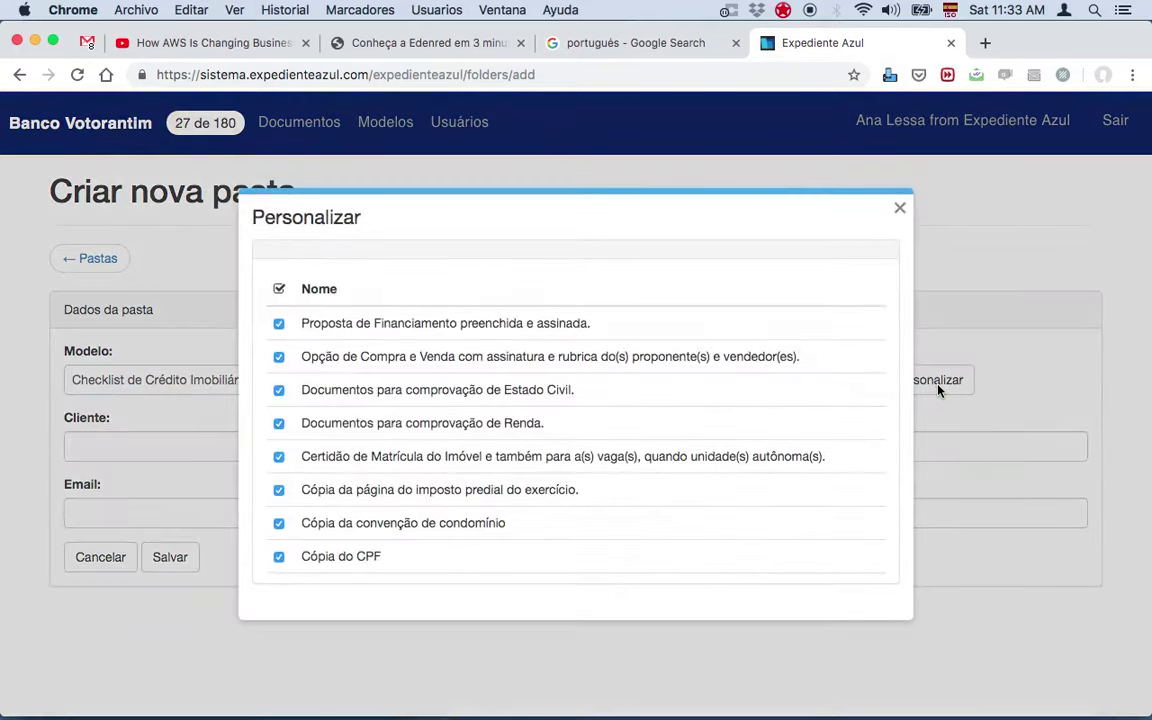
scroll(657, 537, "down", 3)
scroll(653, 483, "up", 3)
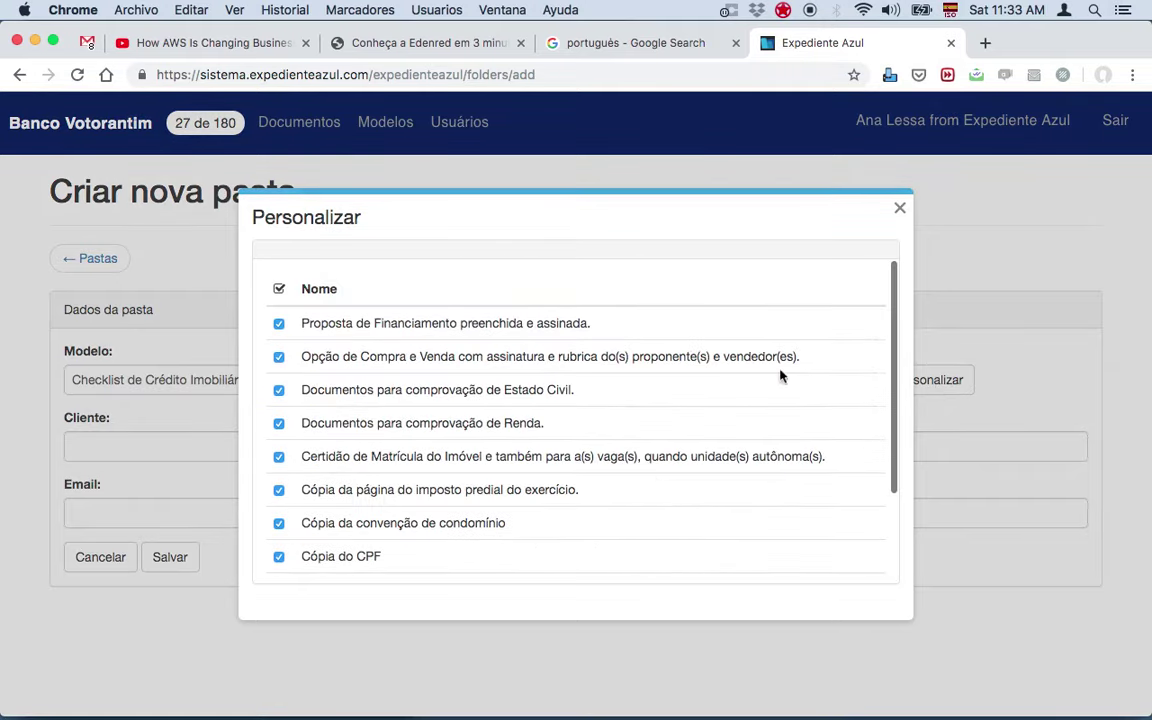
left_click(900, 212)
Step: Enter the client's name and e-mail address and save the new folder
left_click(471, 445)
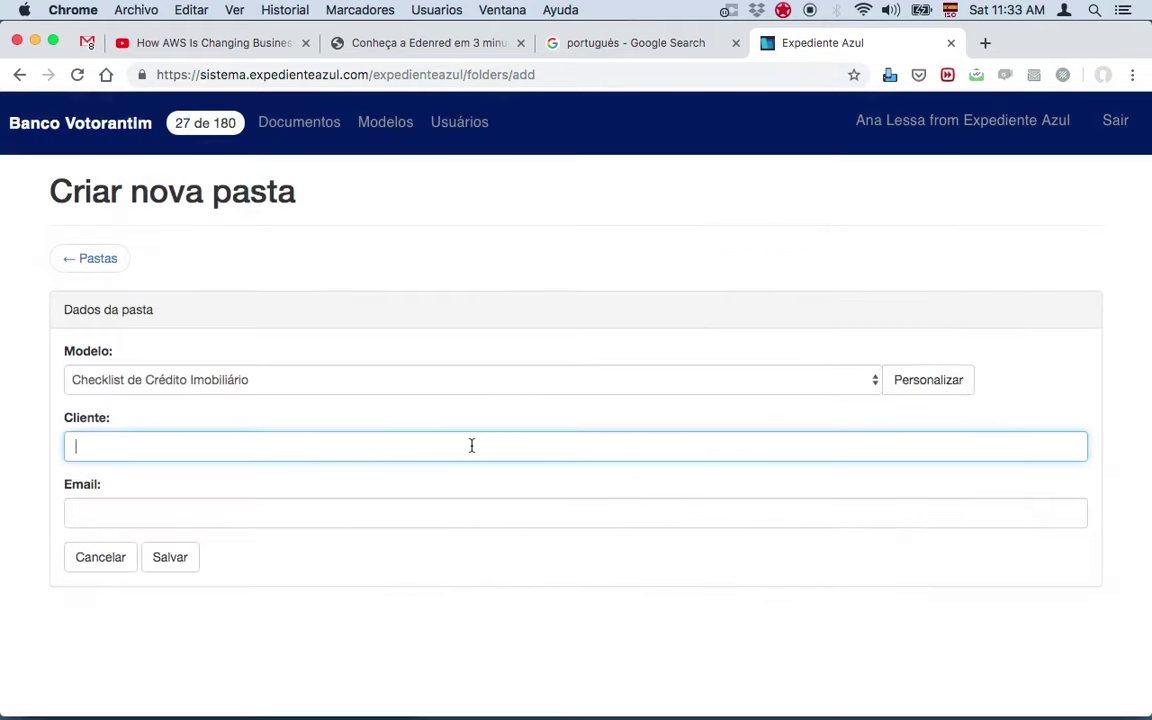
key("Tab")
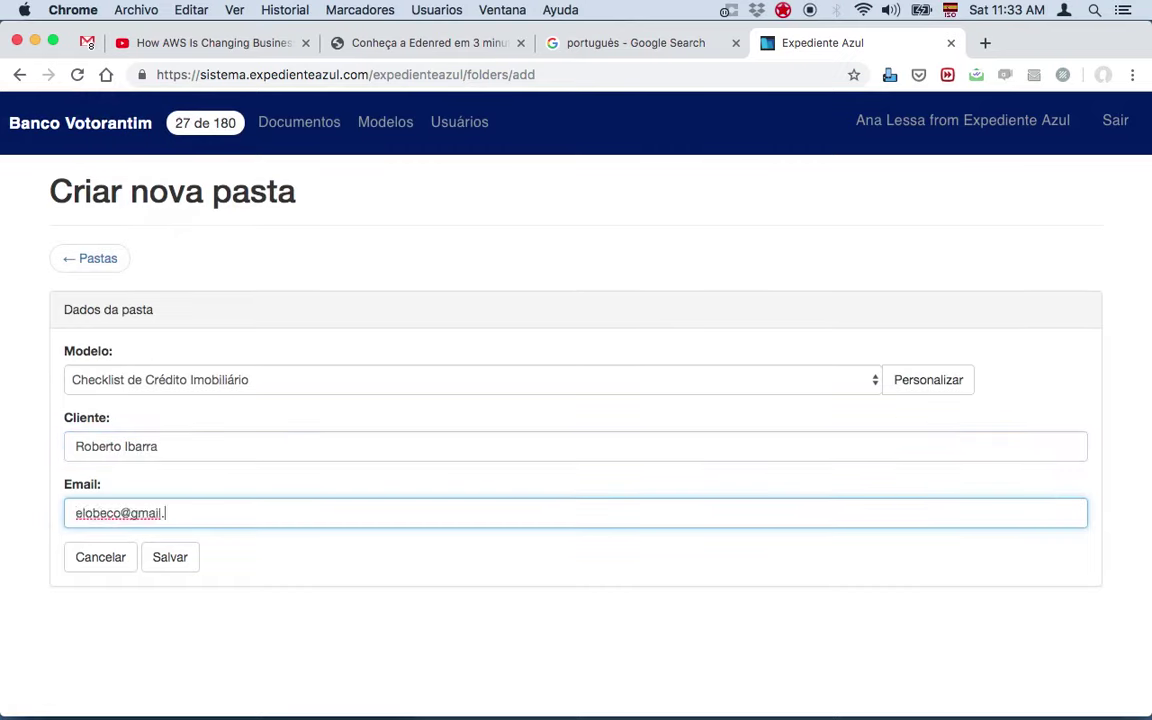
left_click(180, 556)
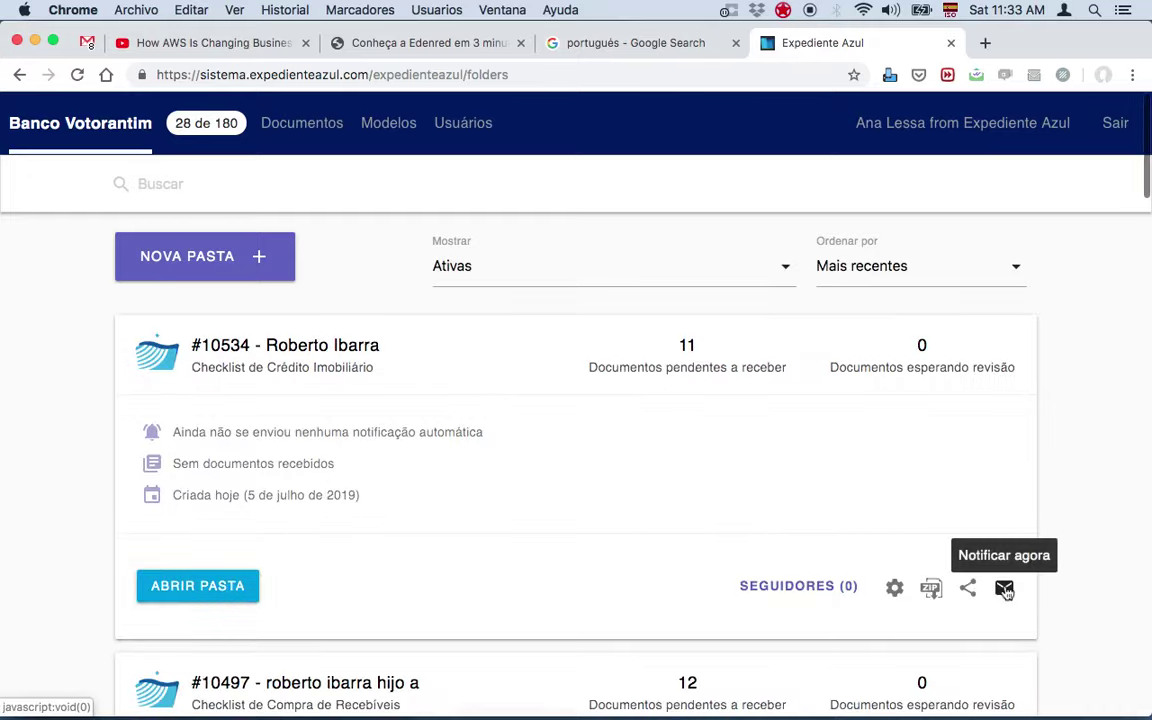
Step: Send the new Crédito Imobiliário folder's status notification to the client via Notificar agora
left_click(1004, 587)
left_click(553, 470)
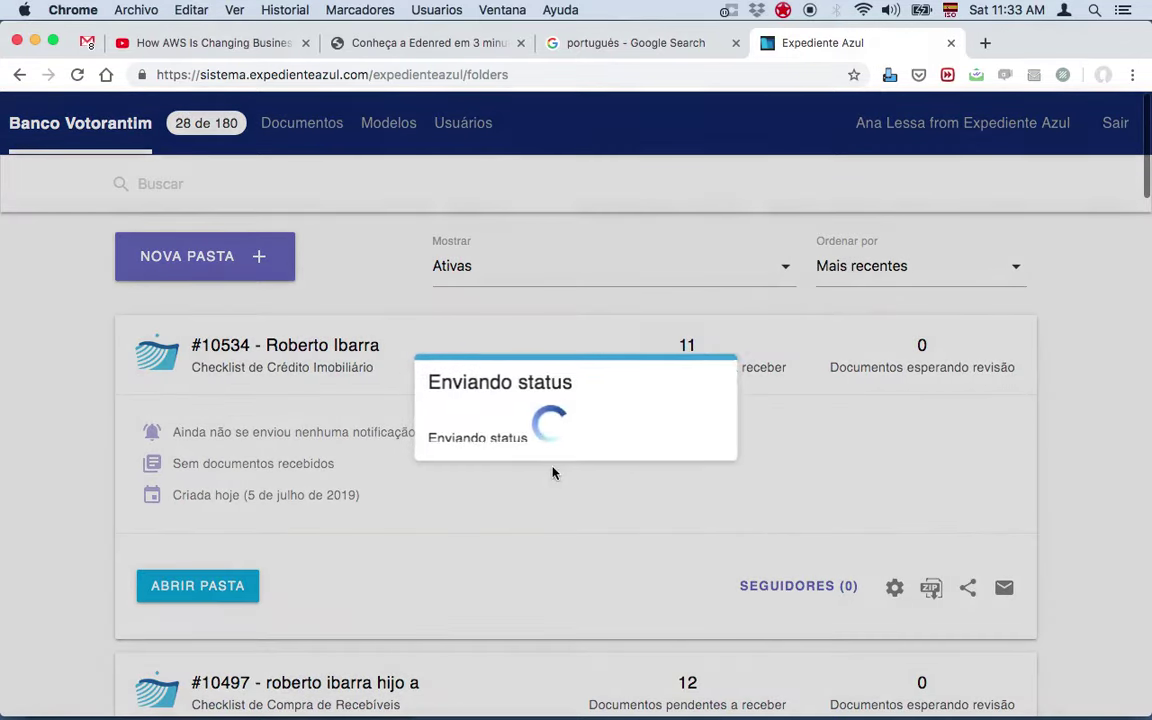
left_click(698, 442)
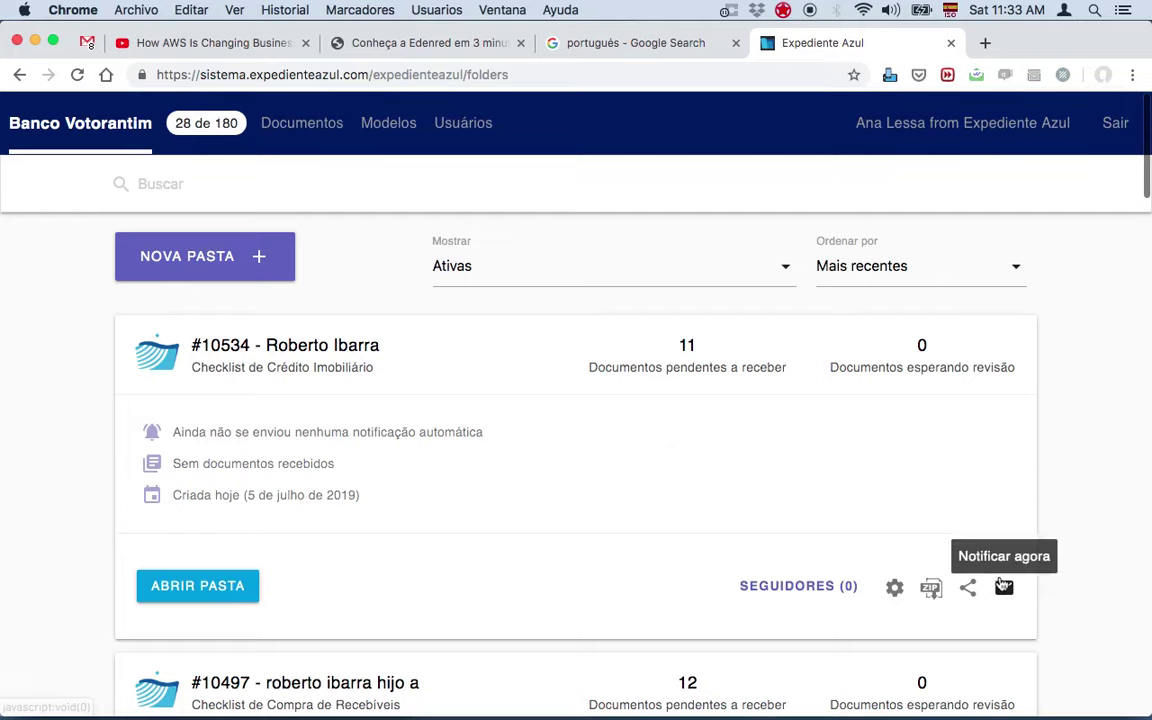
mouse_move(830, 716)
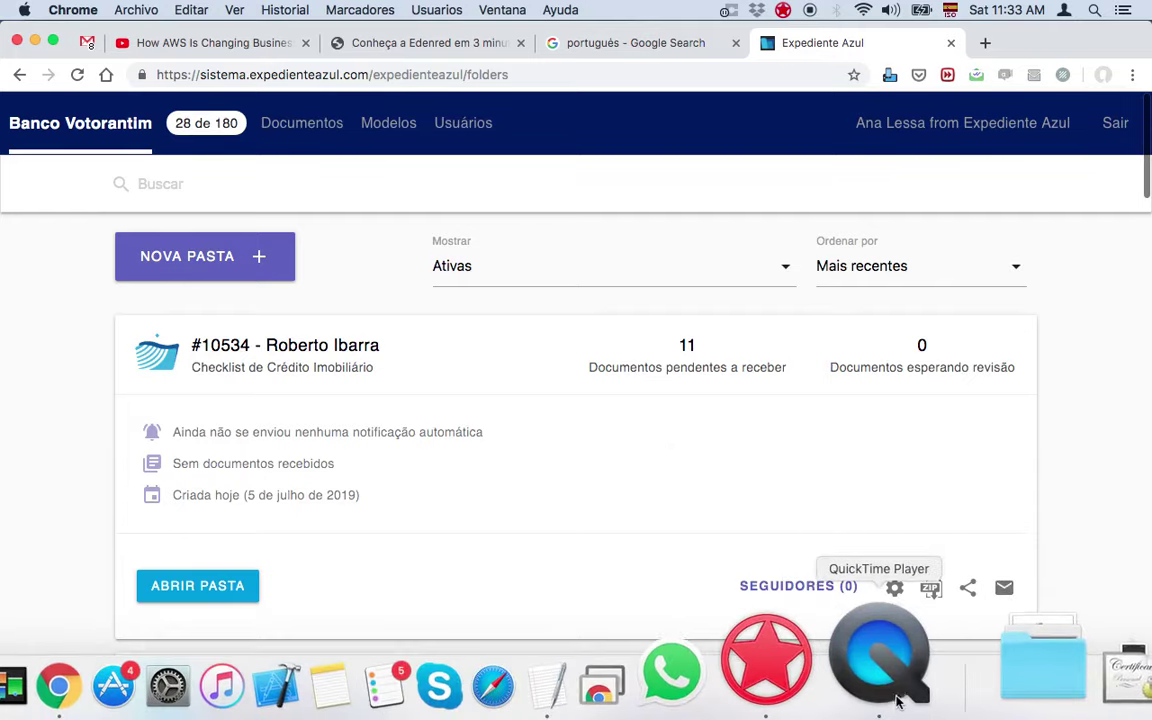
Step: On the mirrored iPhone, log into the client's folder with their e-mail, accepting the terms
left_click(893, 684)
mouse_move(201, 290)
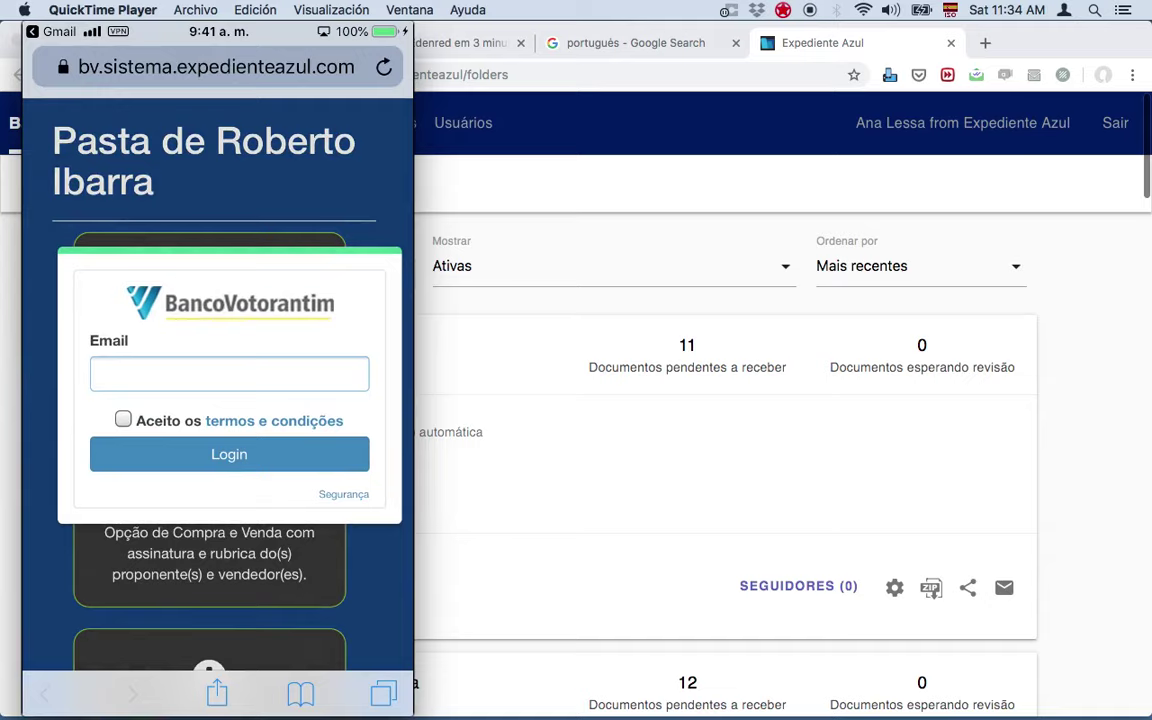
left_click(229, 373)
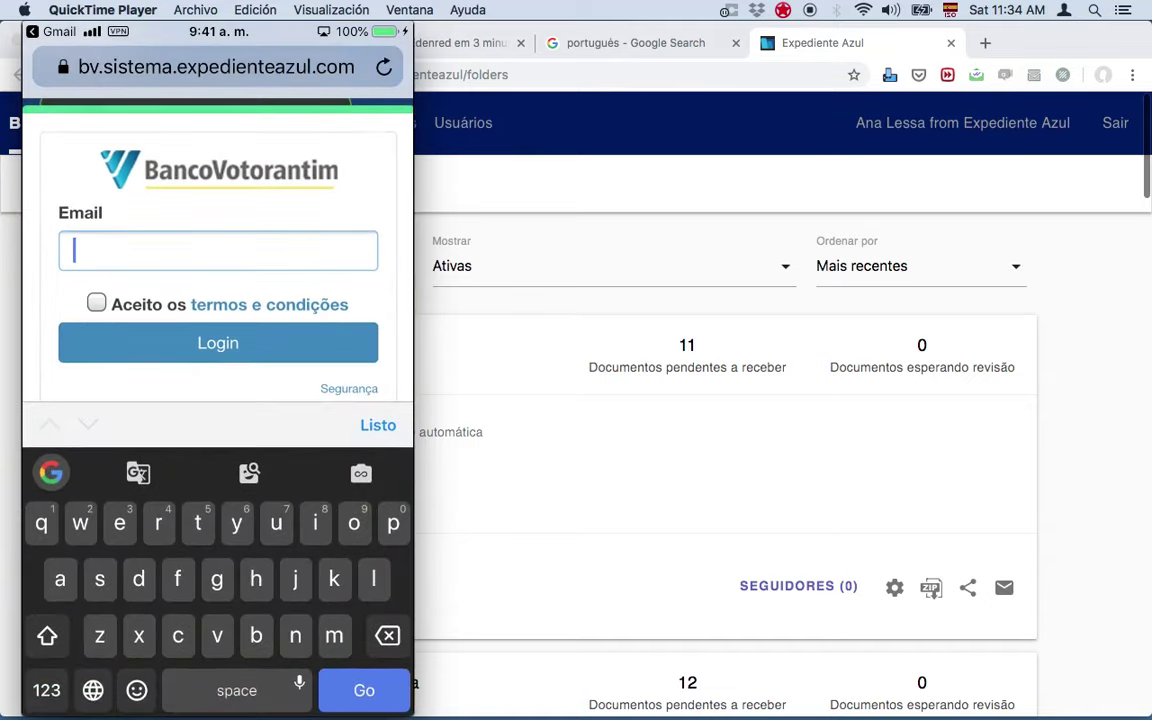
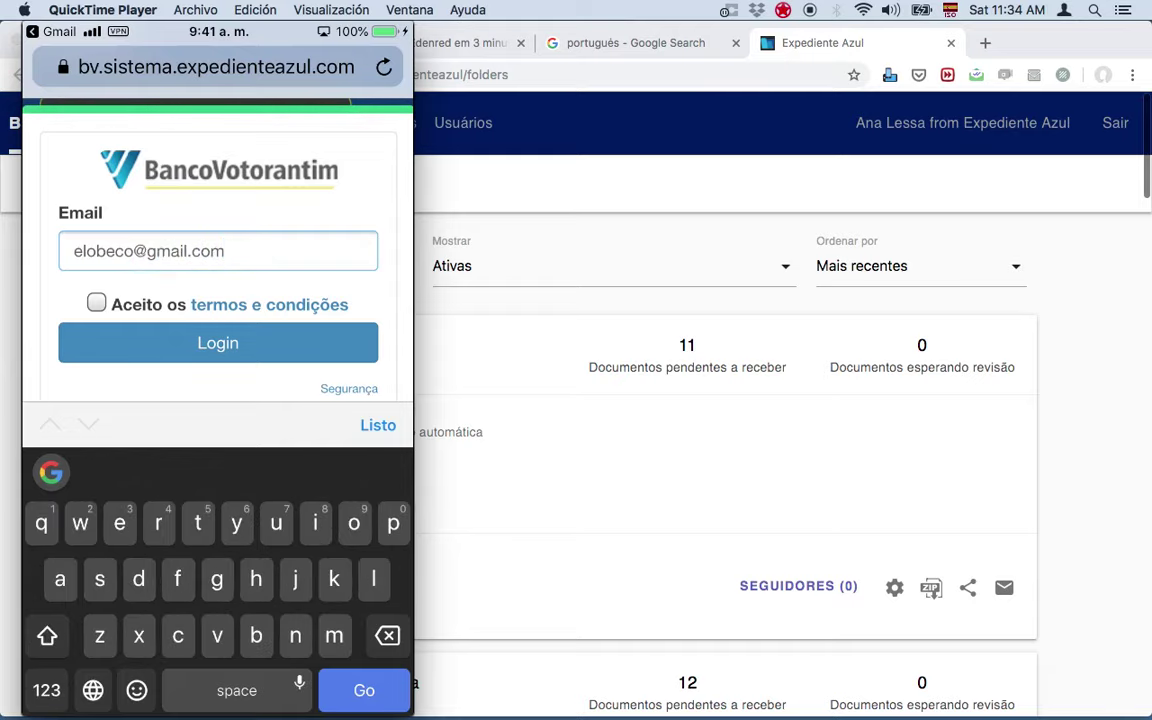
left_click(96, 302)
left_click(218, 422)
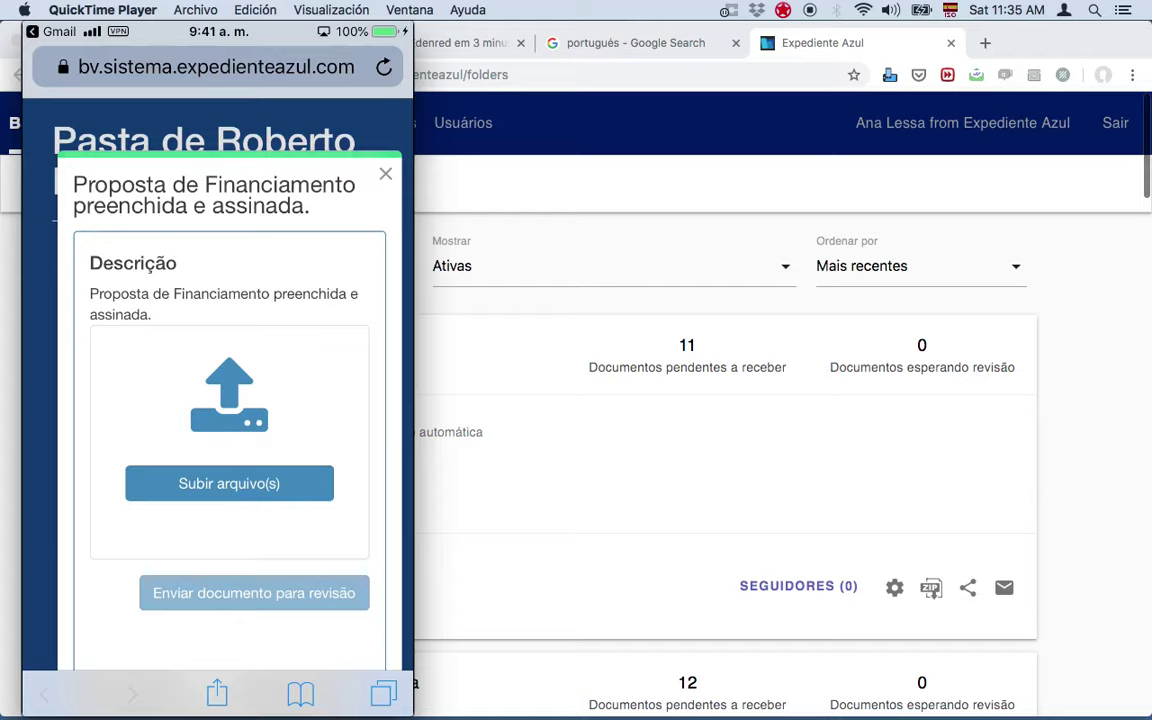
Step: Upload today's Momentos photo as the Proposta de Financiamento file and send it for review
left_click(229, 483)
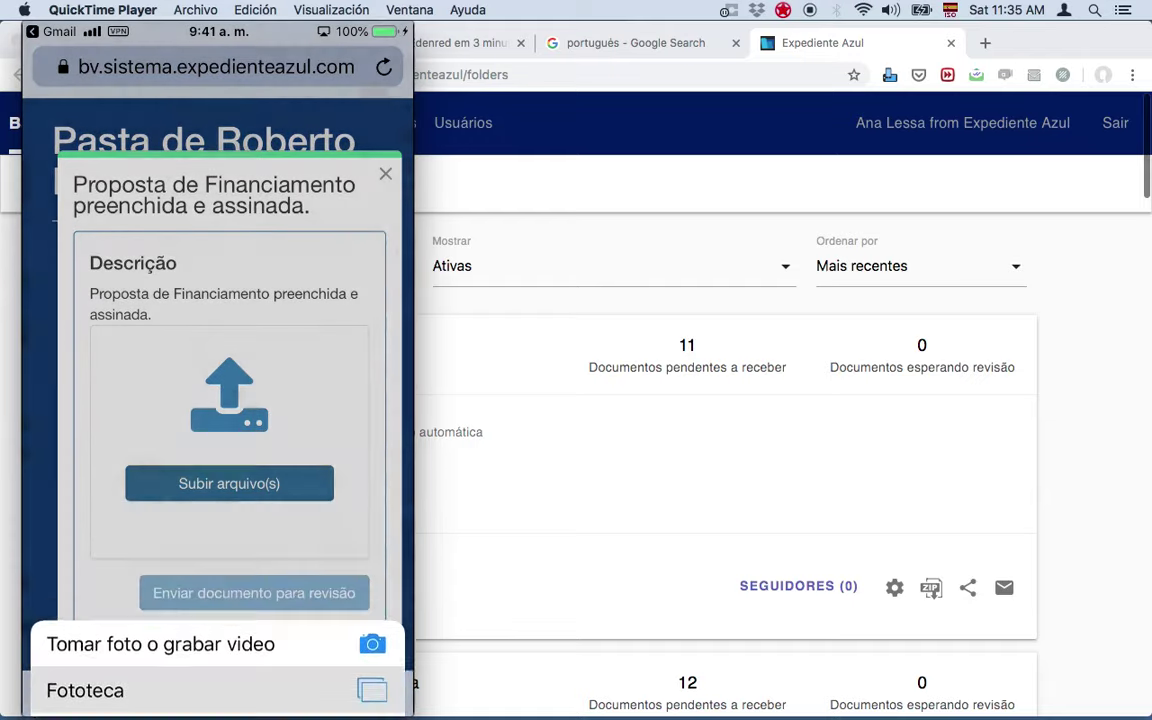
left_click(85, 690)
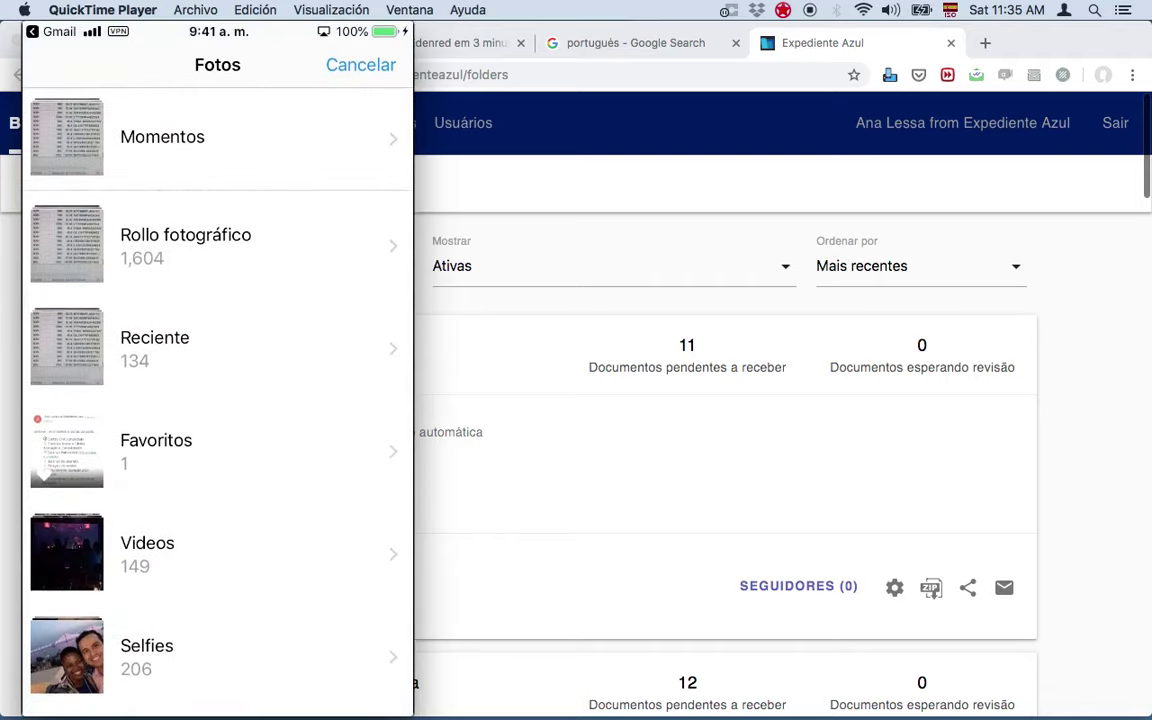
left_click(361, 64)
left_click(229, 483)
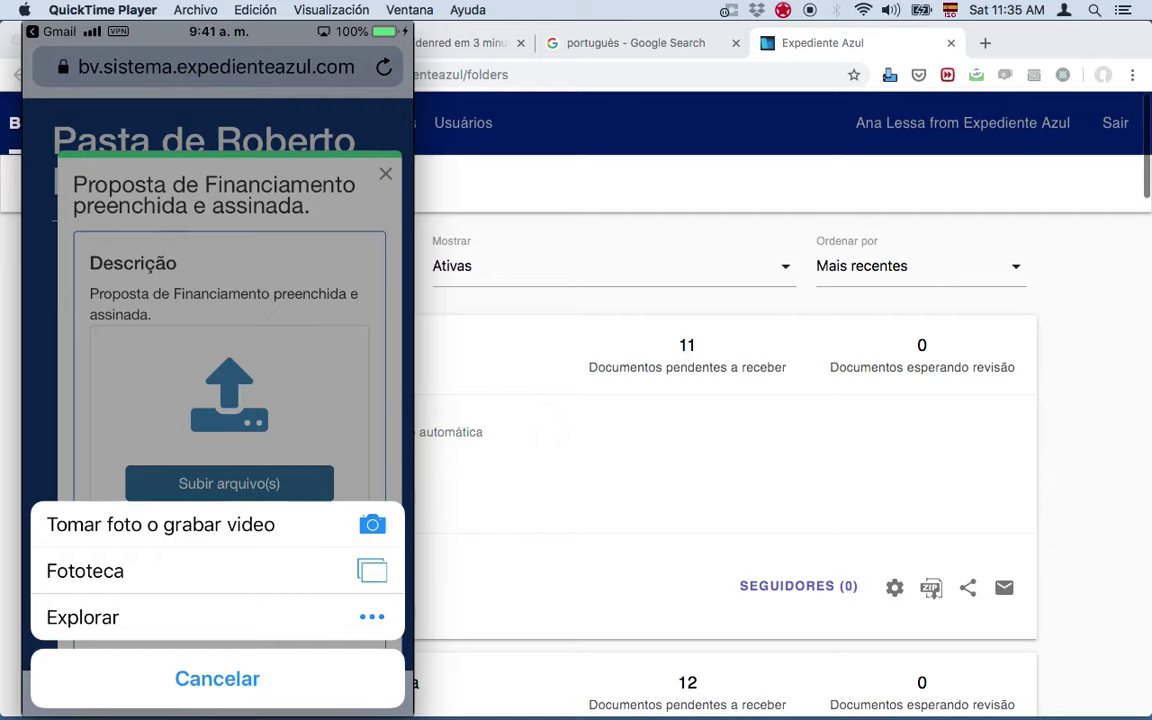
left_click(85, 570)
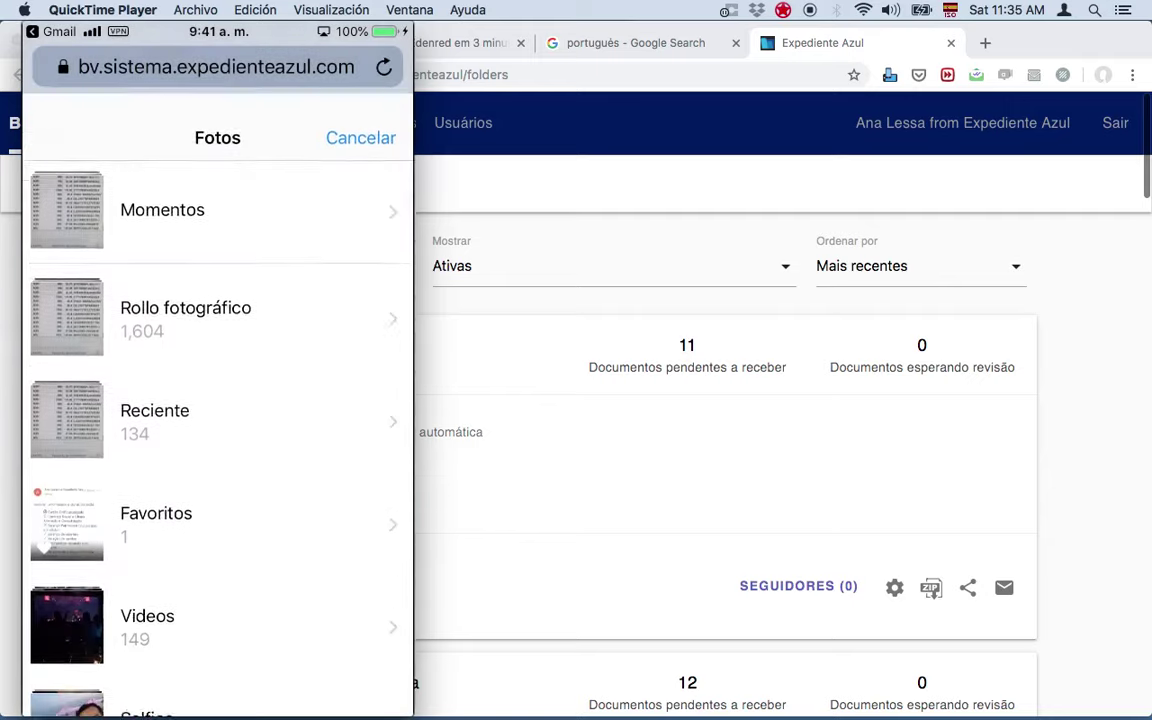
left_click(162, 137)
left_click(168, 665)
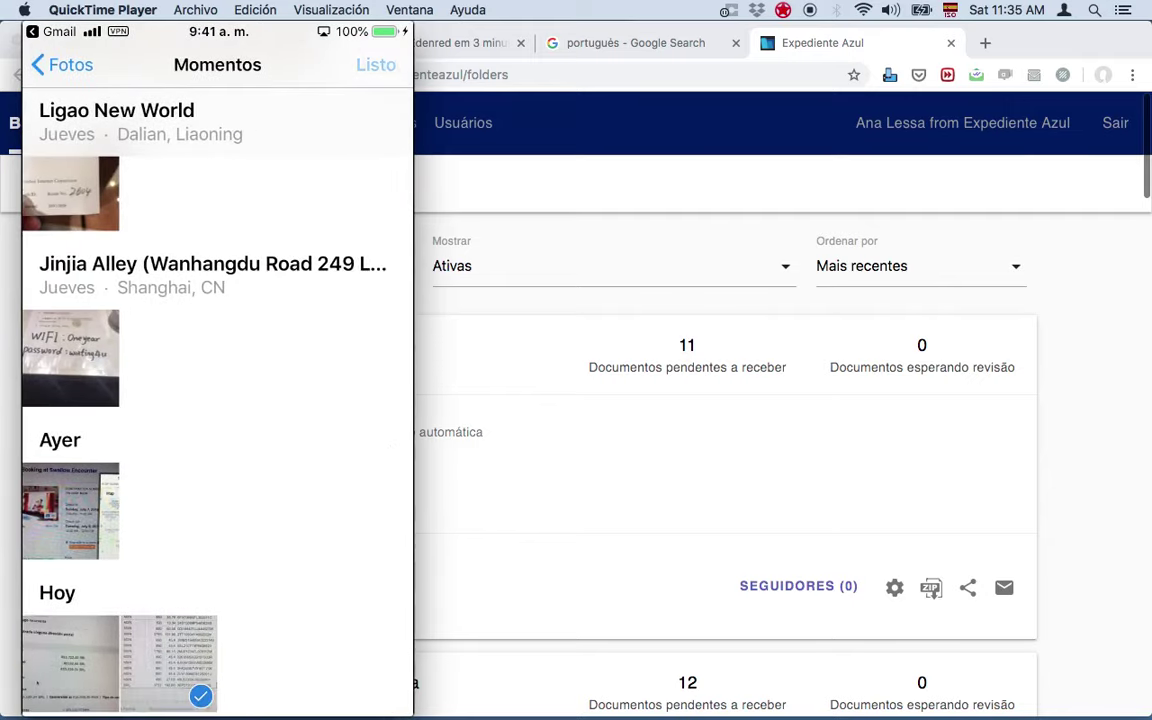
left_click(376, 64)
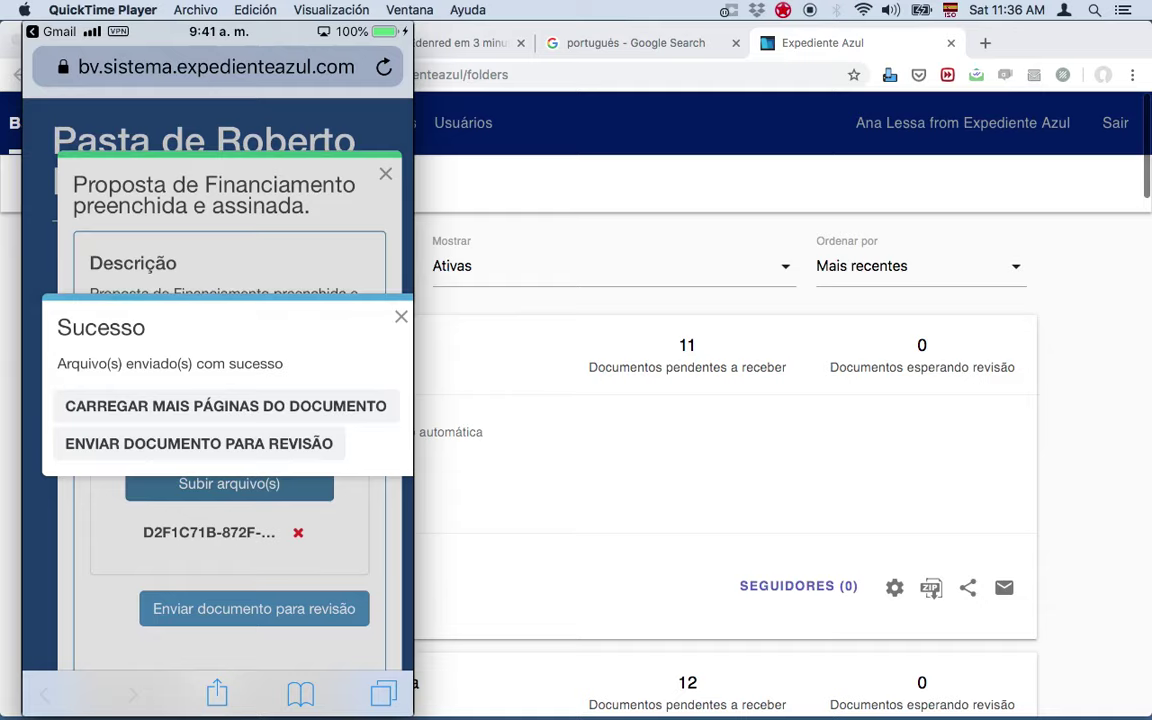
left_click(199, 443)
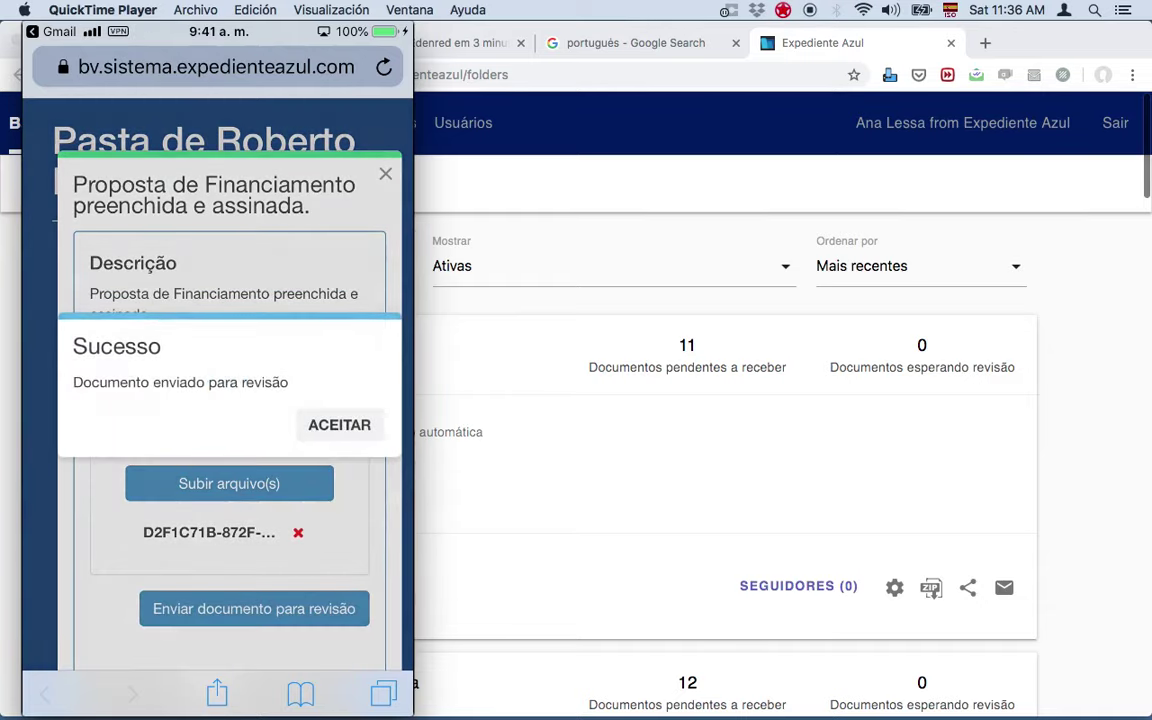
left_click(339, 424)
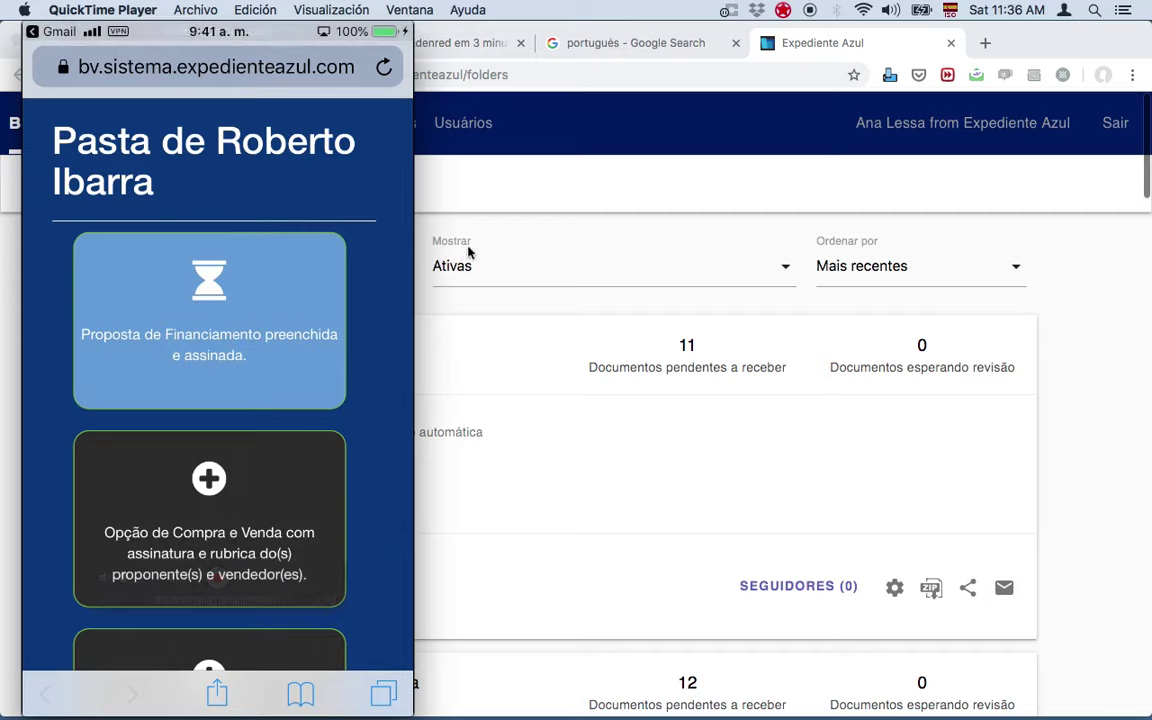
Step: Reload the folder list, open the client's folder, and edit the Para revisar Proposta de Financiamento row
left_click(559, 259)
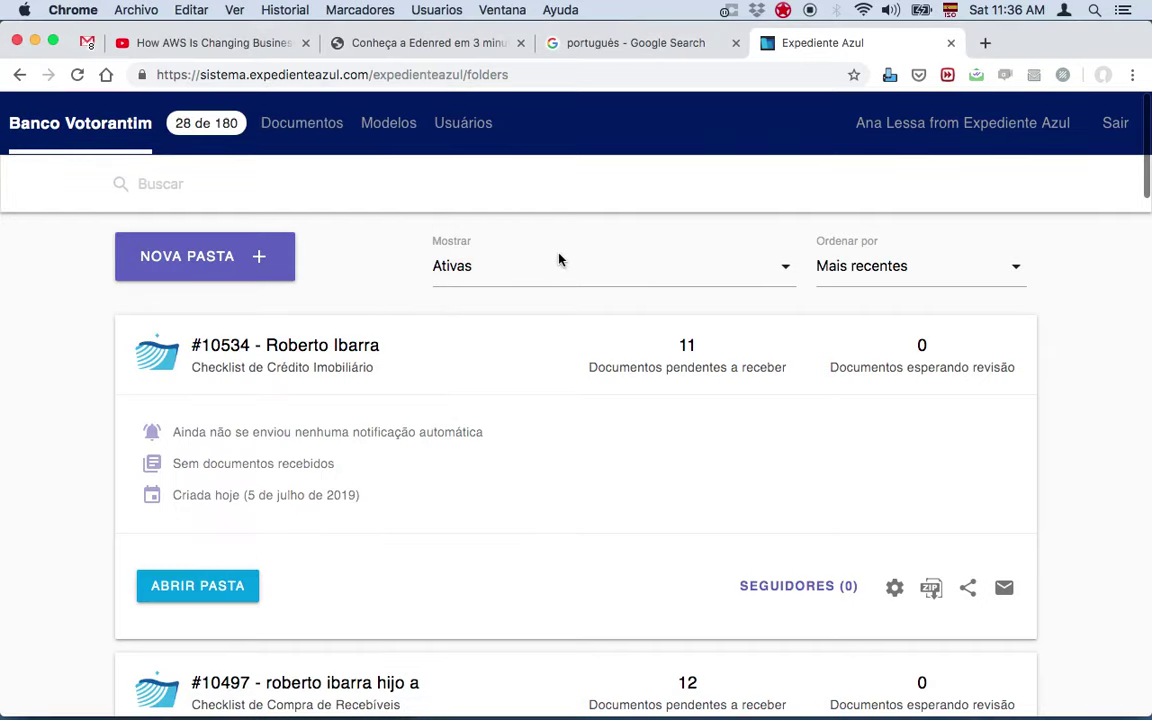
left_click(77, 75)
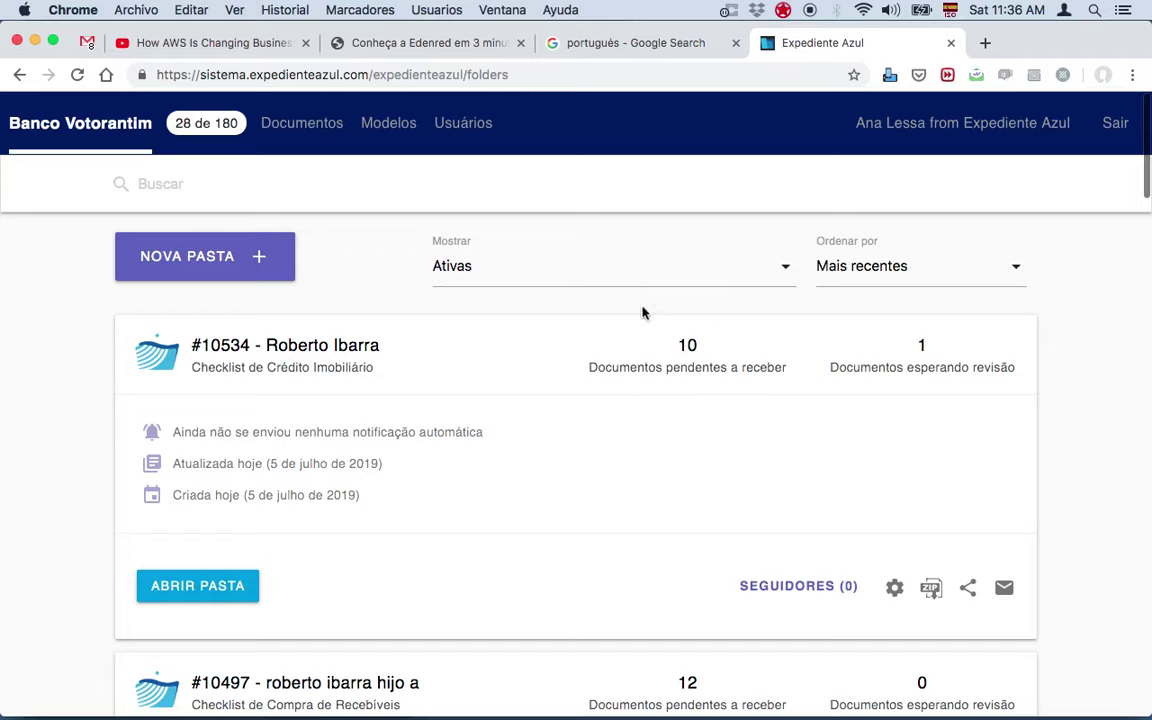
left_click(226, 586)
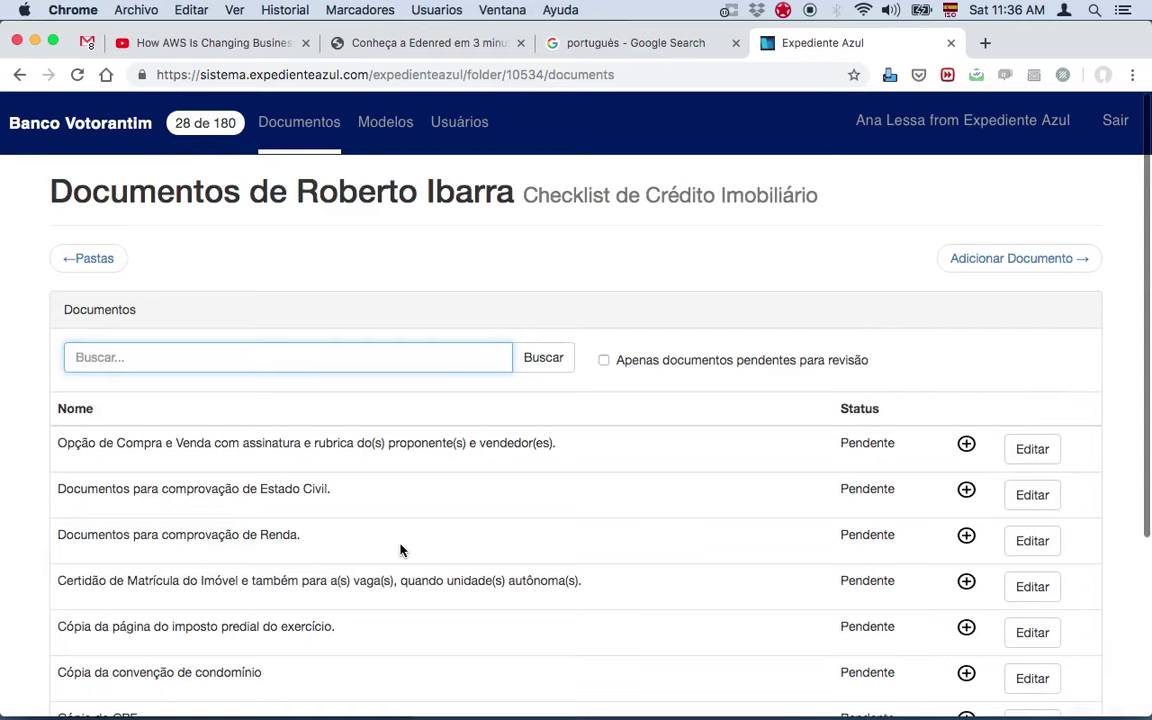
scroll(398, 548, "down", 5)
triple_click(885, 655)
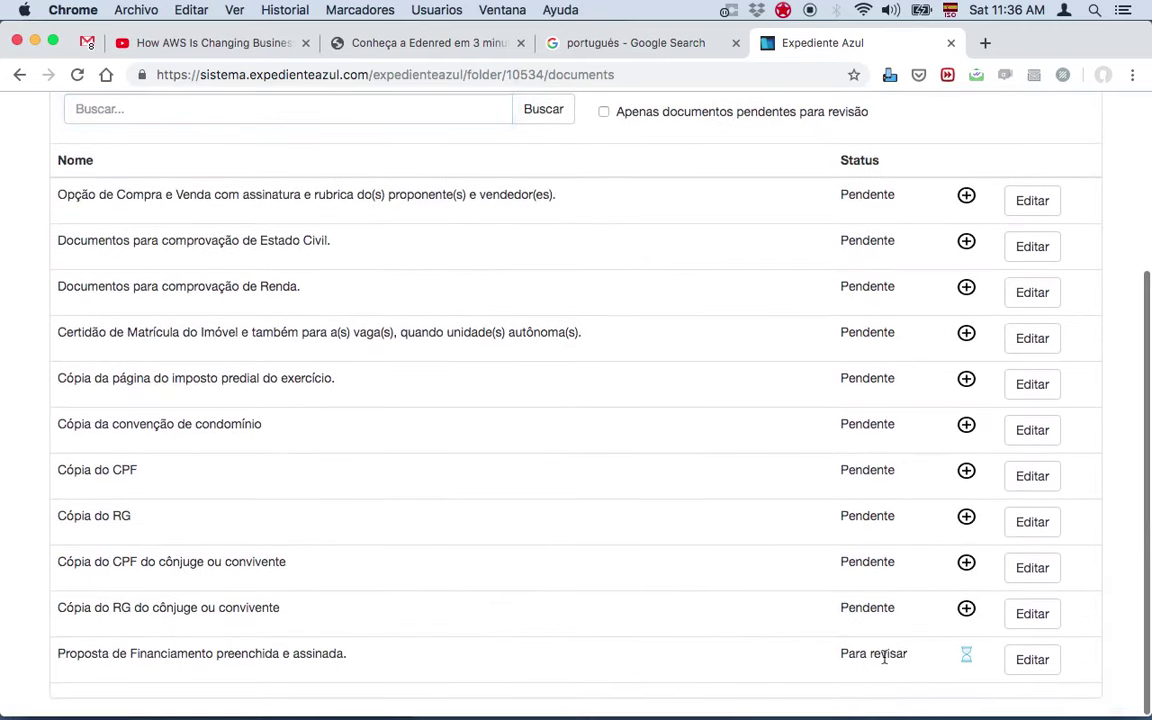
left_click(1033, 662)
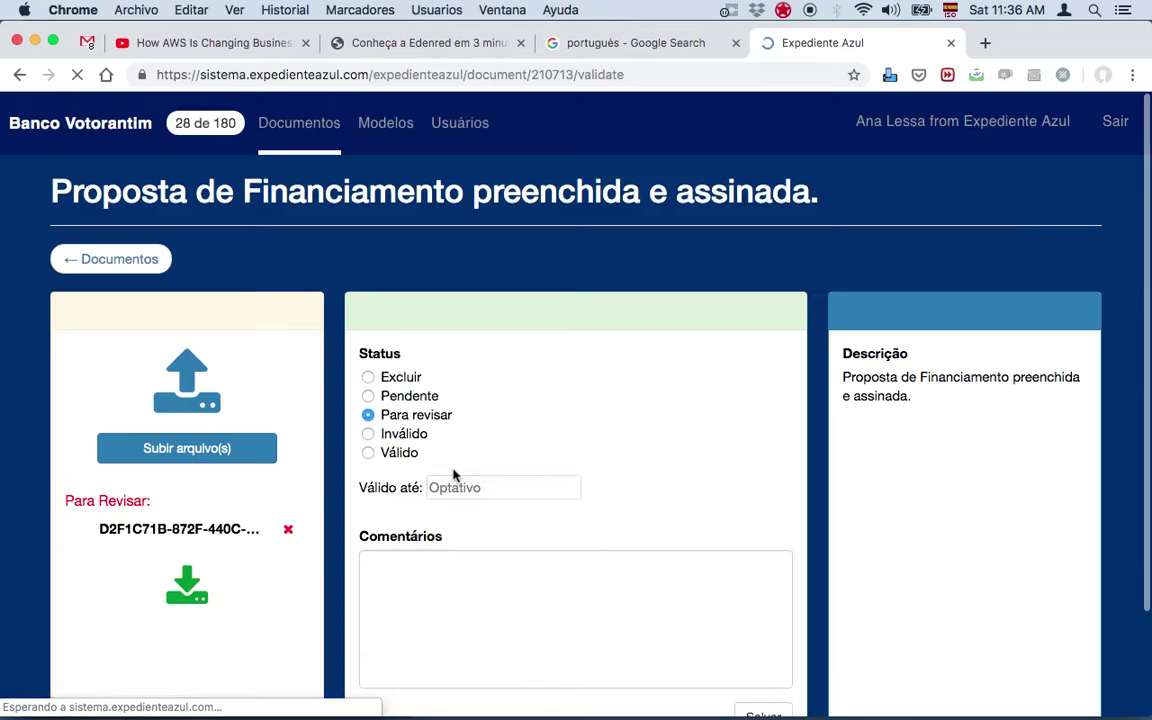
Step: Download and save the proposal's attached JPEG, then select the Válido status
left_click(152, 531)
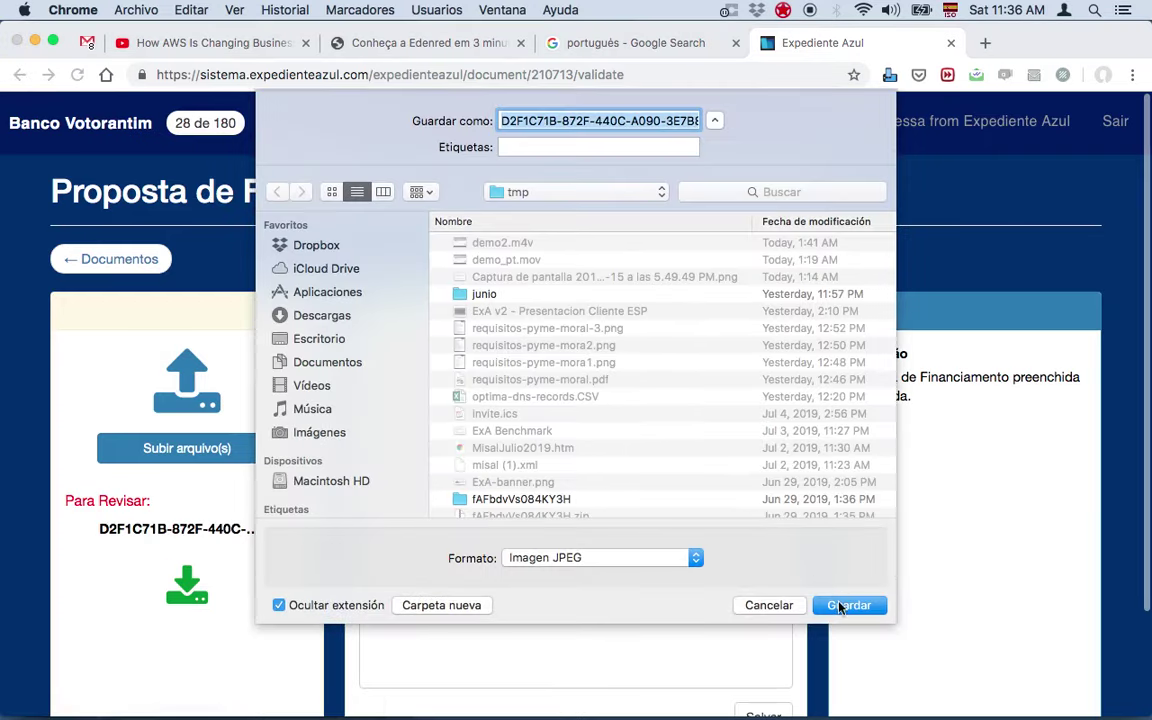
left_click(843, 605)
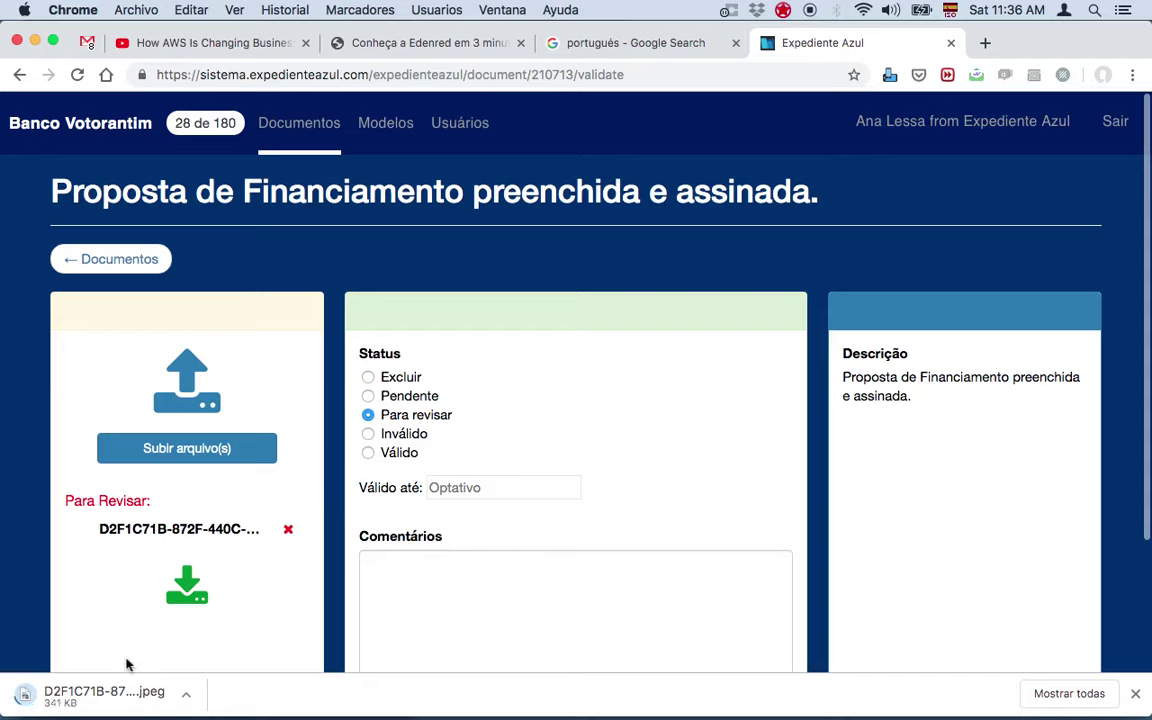
left_click(367, 456)
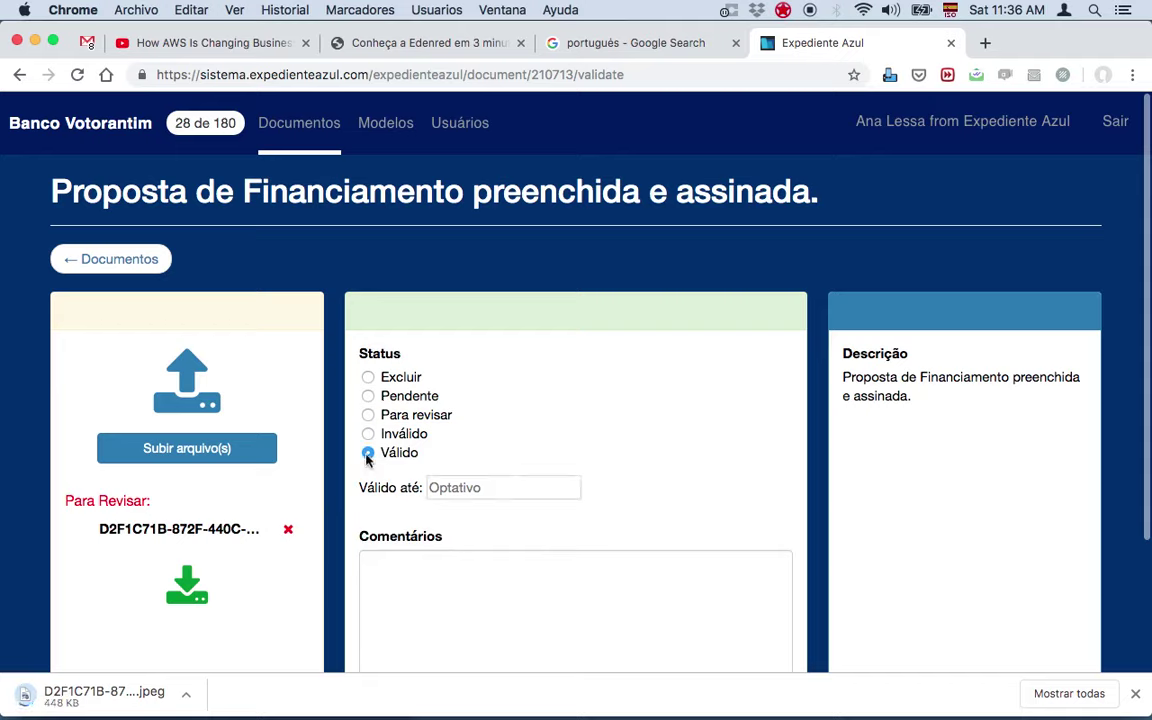
Step: Save the proposal as Válido until 20/07/2019, then bring the iPhone mirror forward
left_click(452, 486)
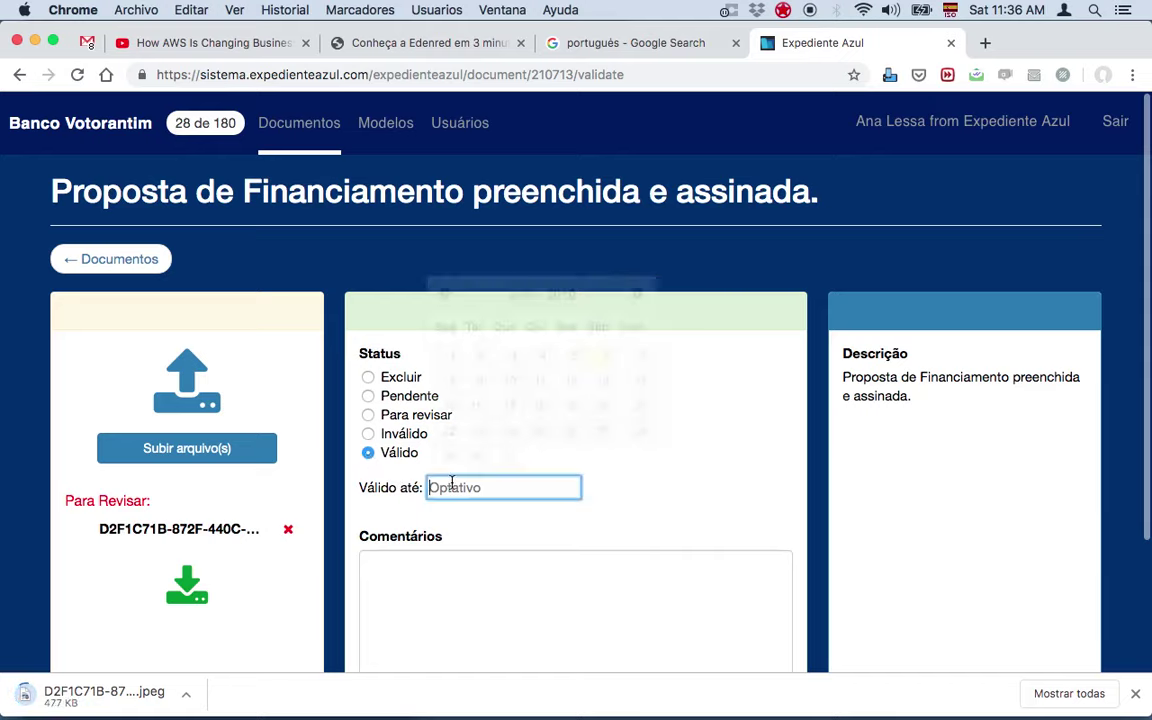
left_click(600, 406)
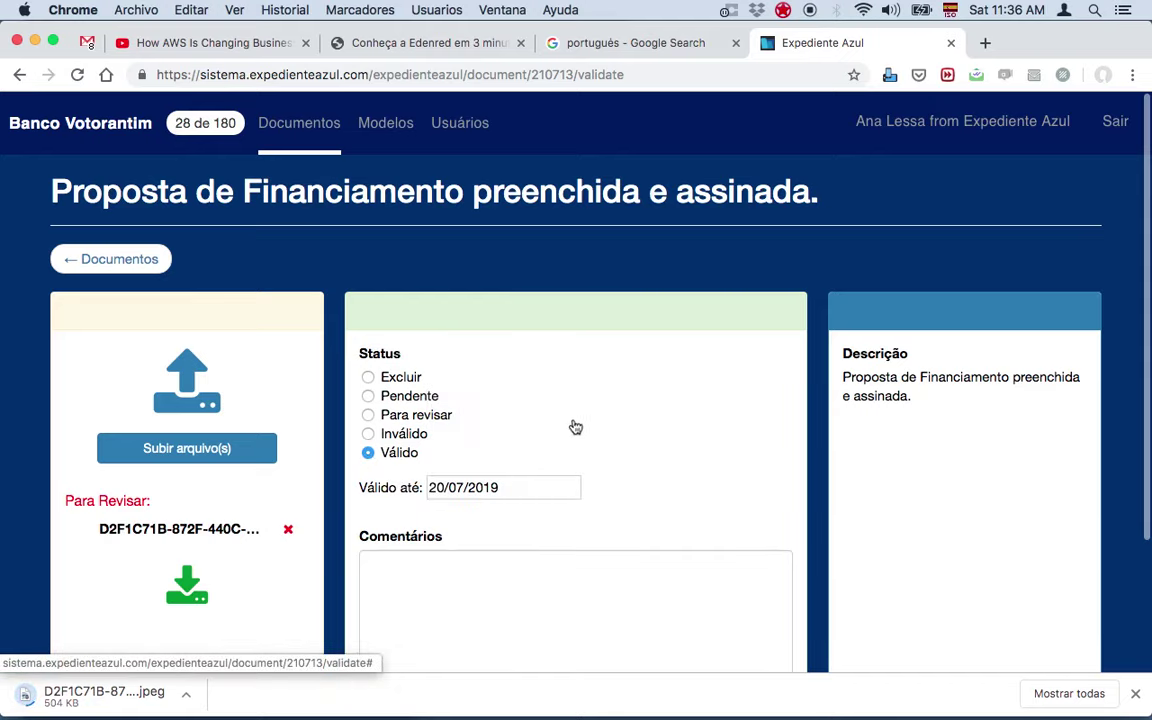
left_click(401, 436)
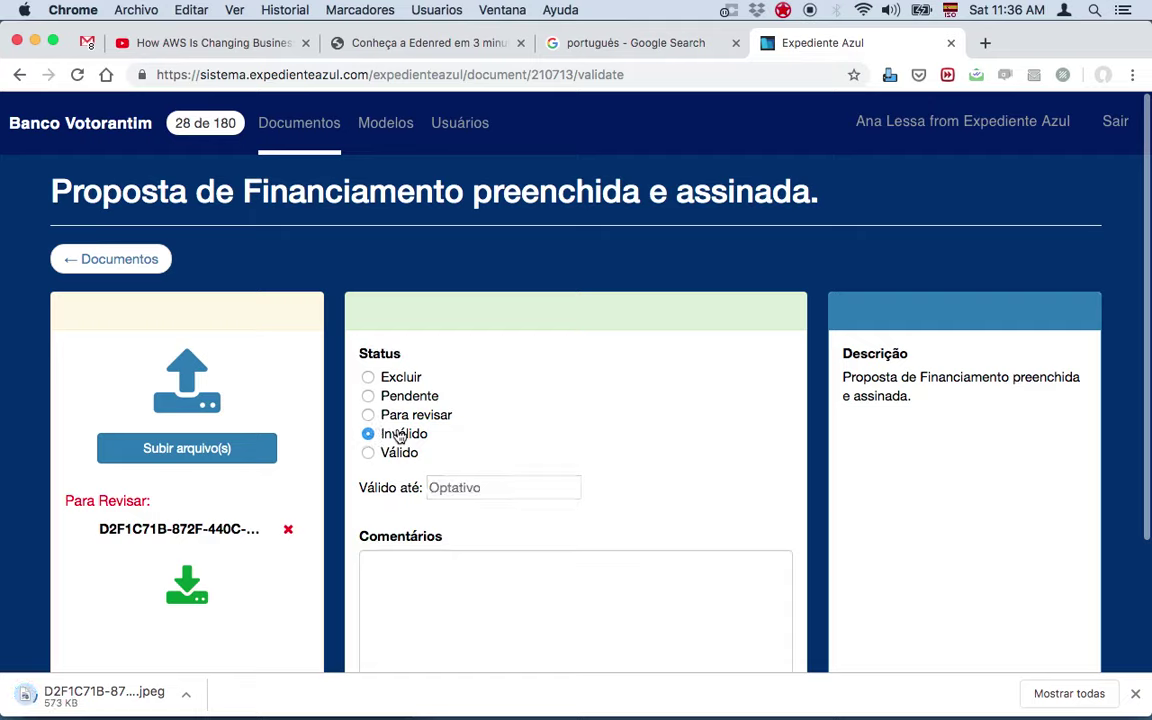
left_click(401, 456)
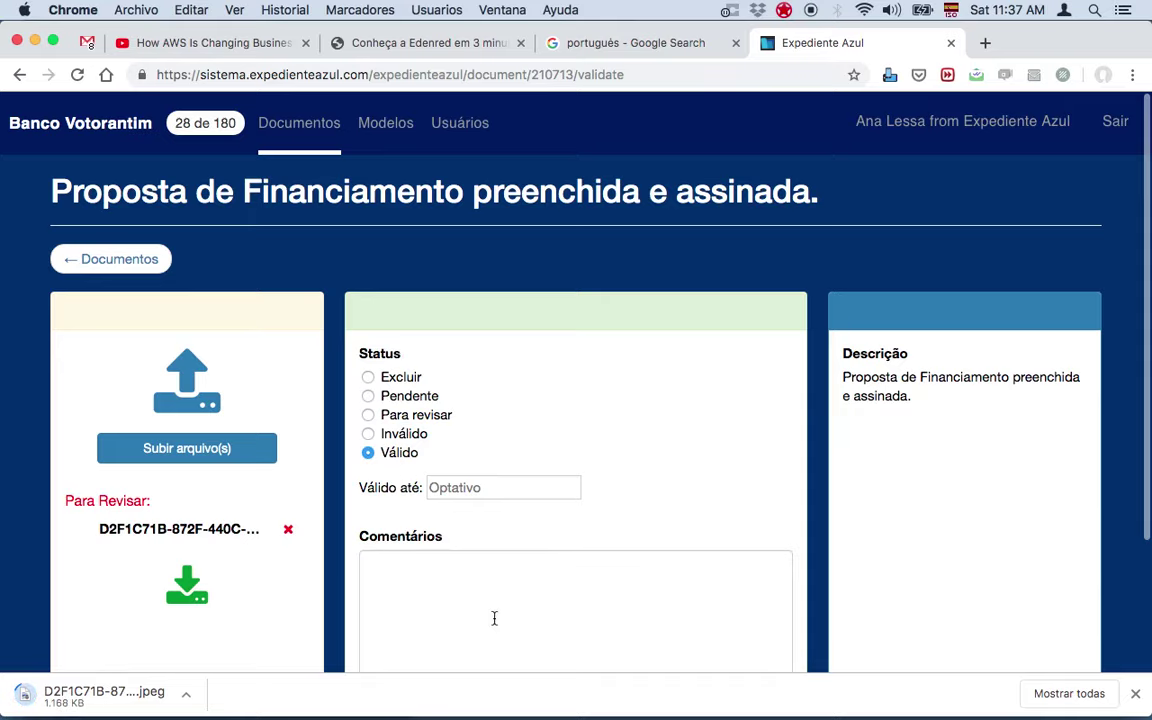
scroll(494, 618, "down", 2)
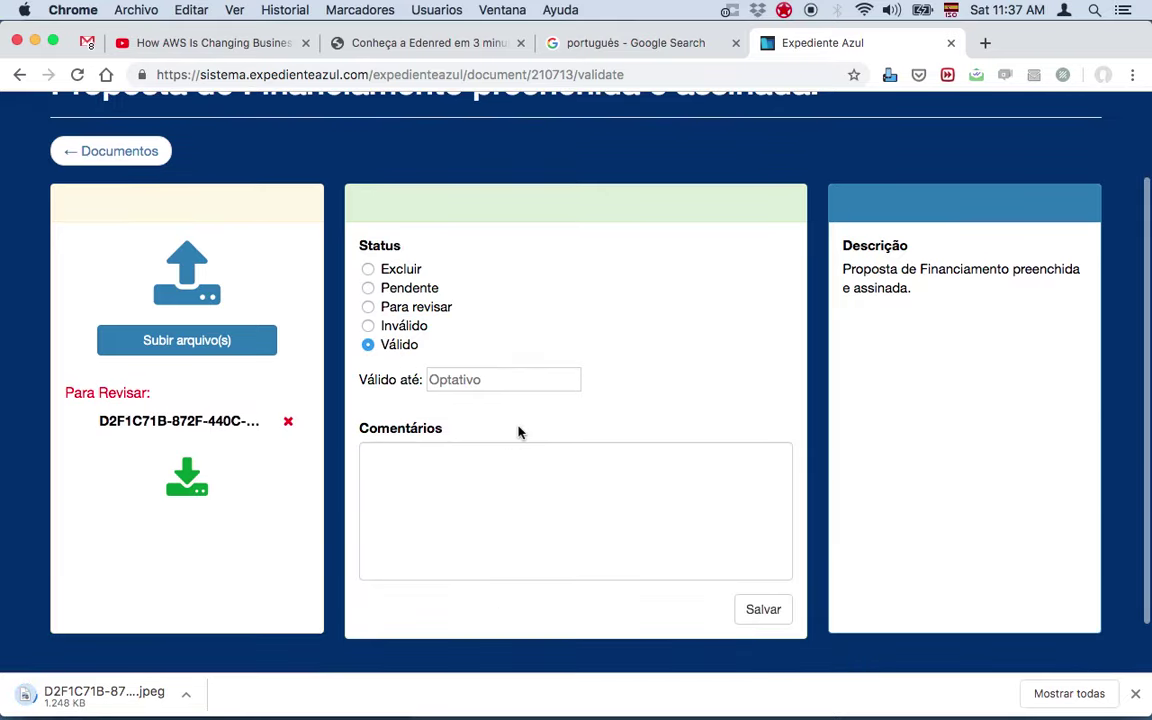
scroll(518, 431, "up", 1)
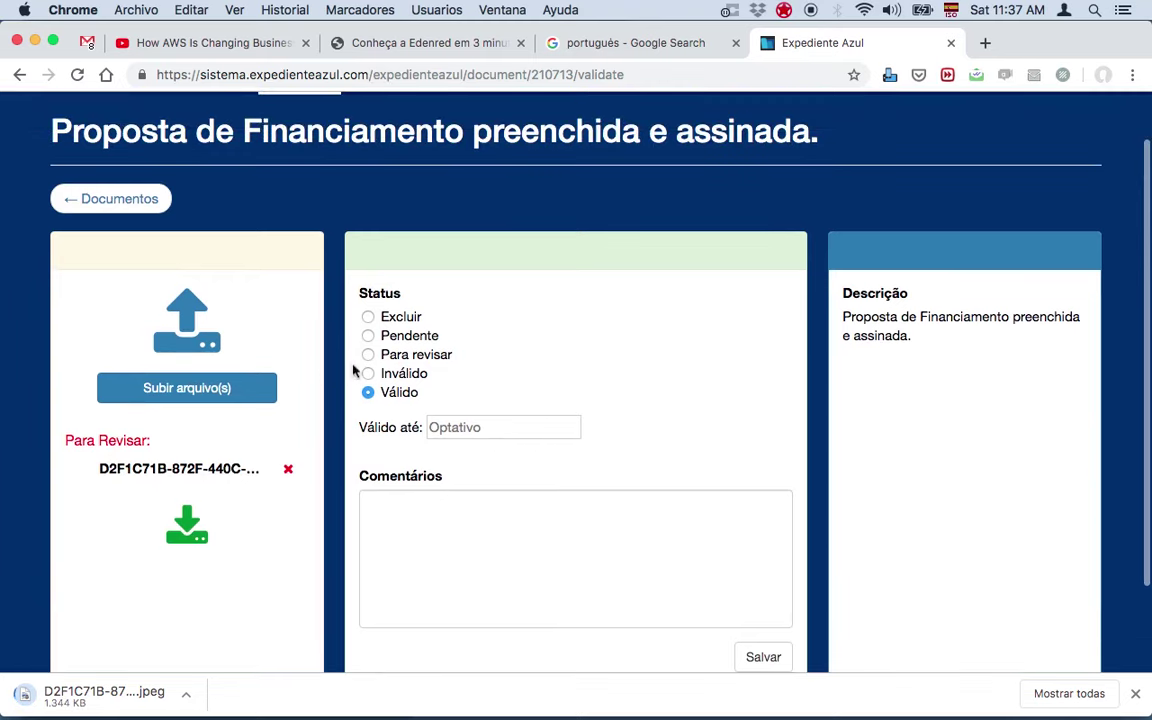
left_click(490, 434)
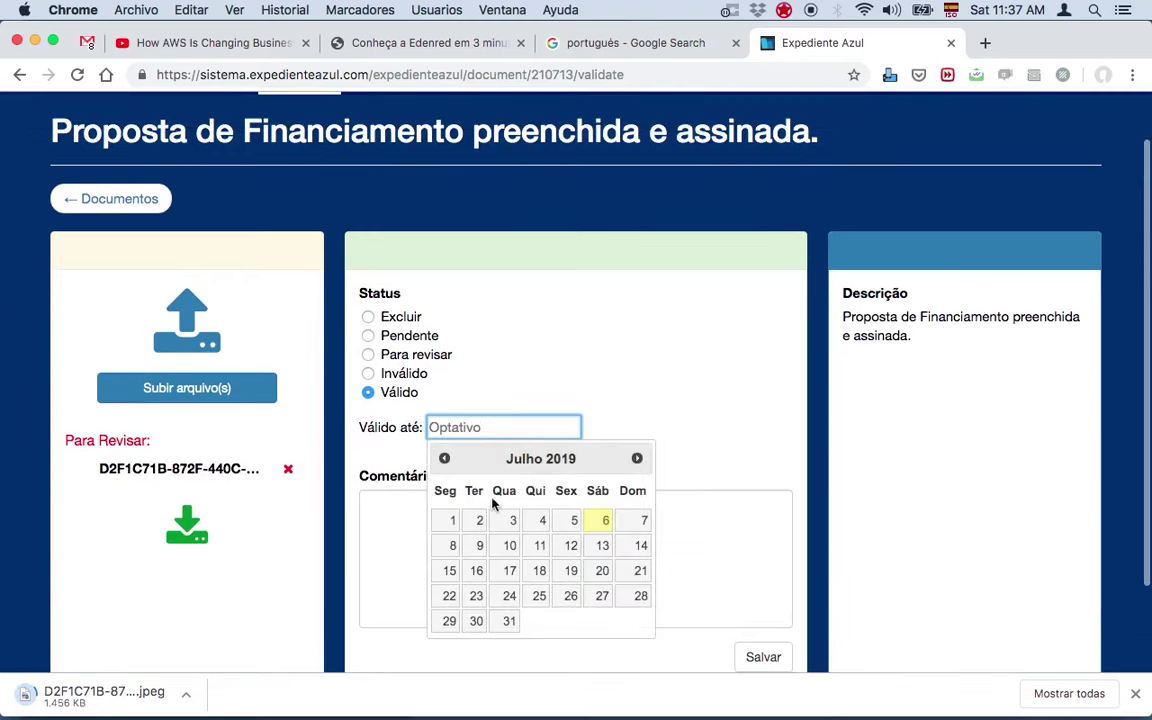
left_click(602, 570)
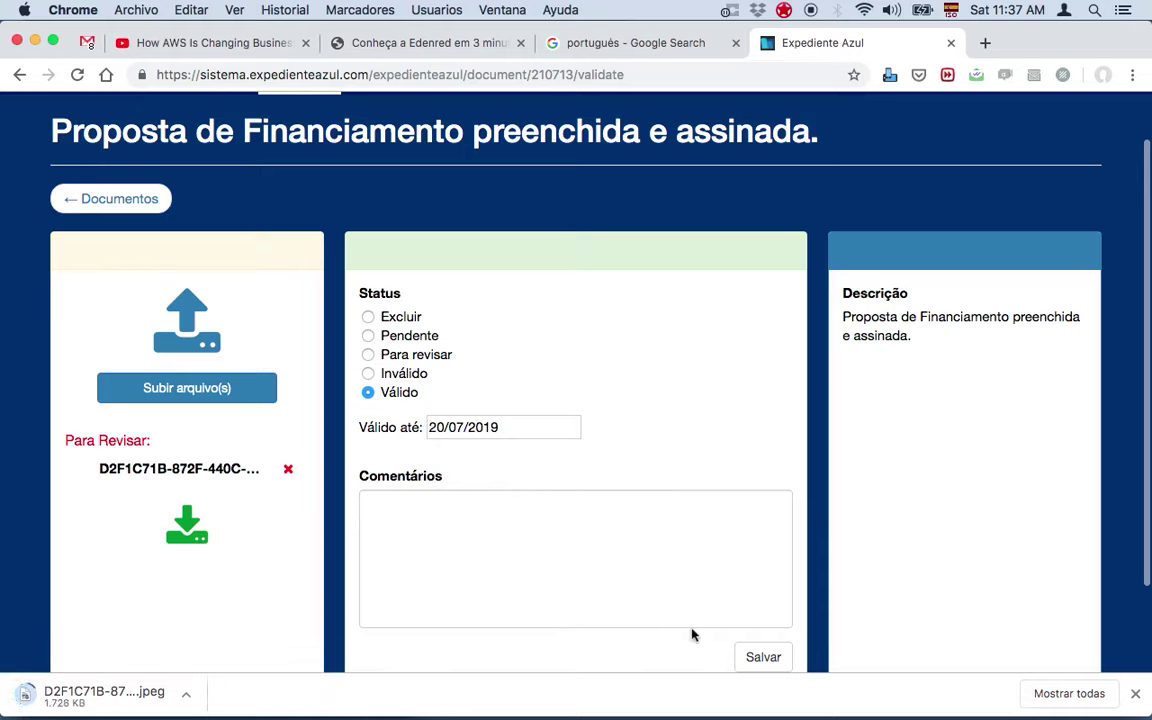
left_click(750, 657)
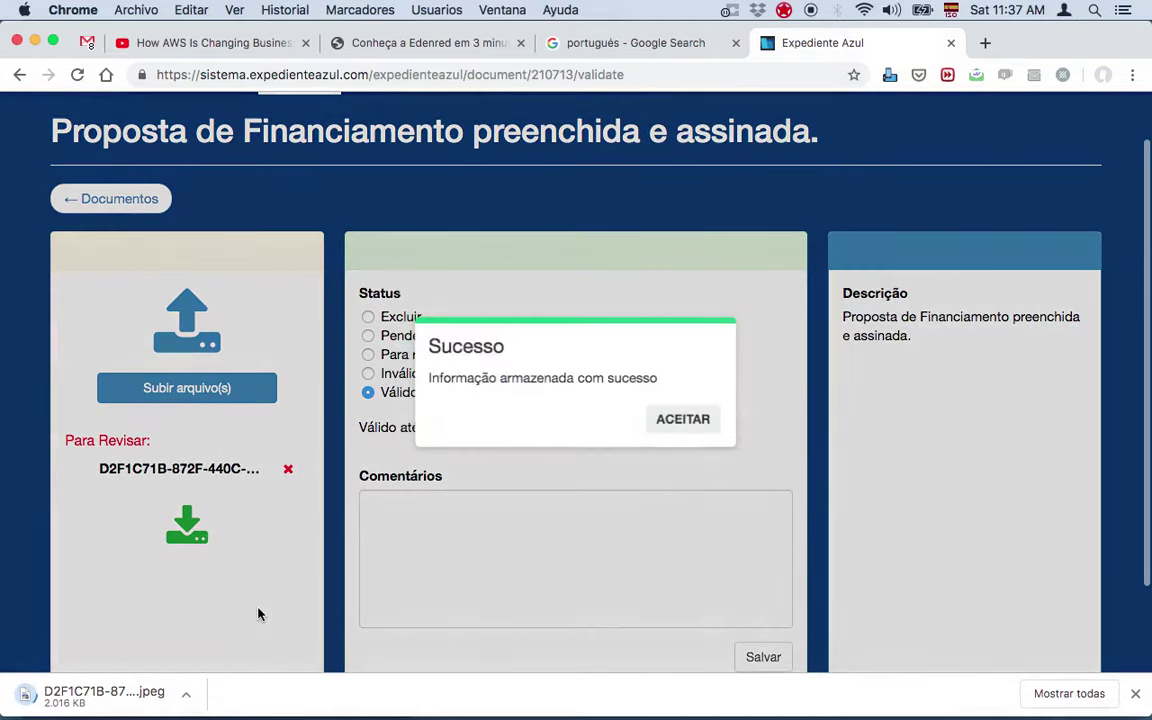
left_click(683, 424)
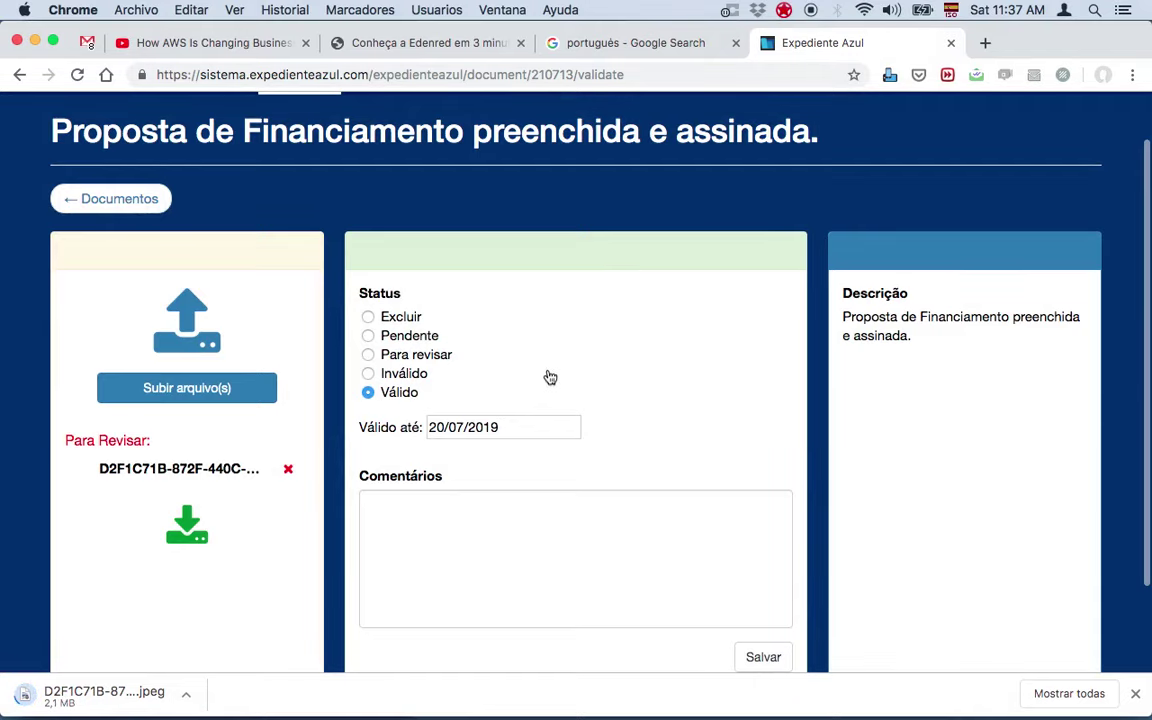
left_click(890, 640)
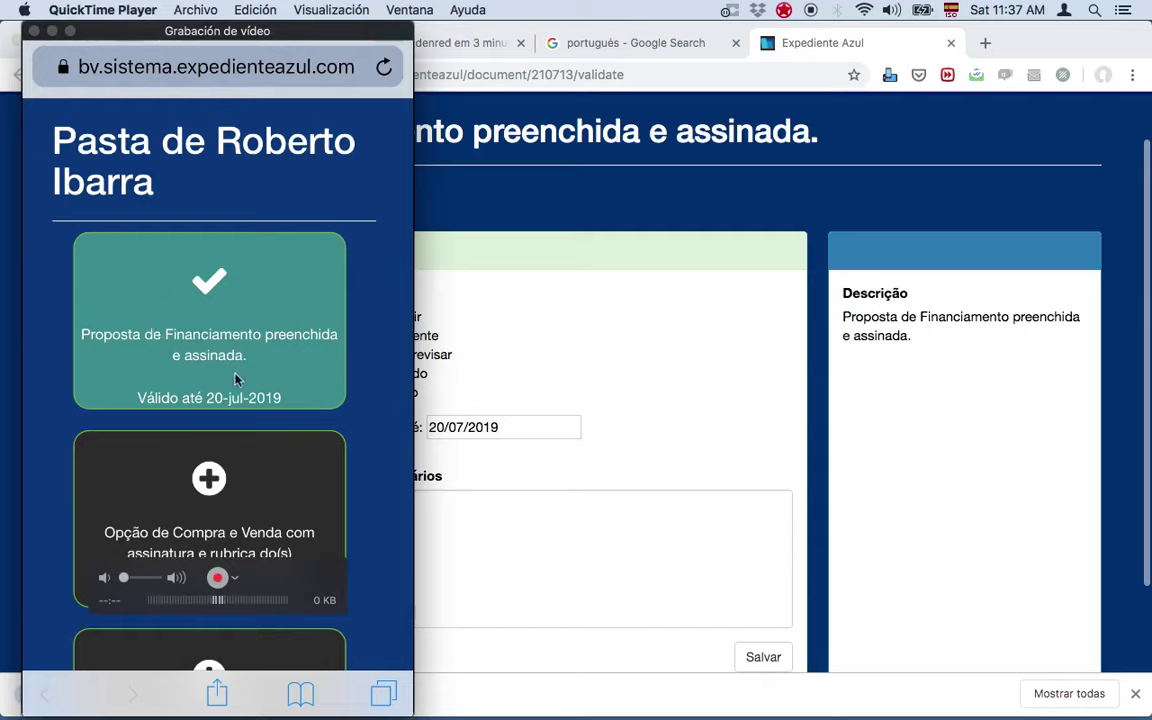
Step: Scroll the phone mirror to confirm the proposal is valid until 20-jul-2019, then return to Chrome
scroll(235, 378, "down", 5)
scroll(217, 400, "down", 10)
scroll(217, 400, "up", 6)
scroll(209, 390, "up", 10)
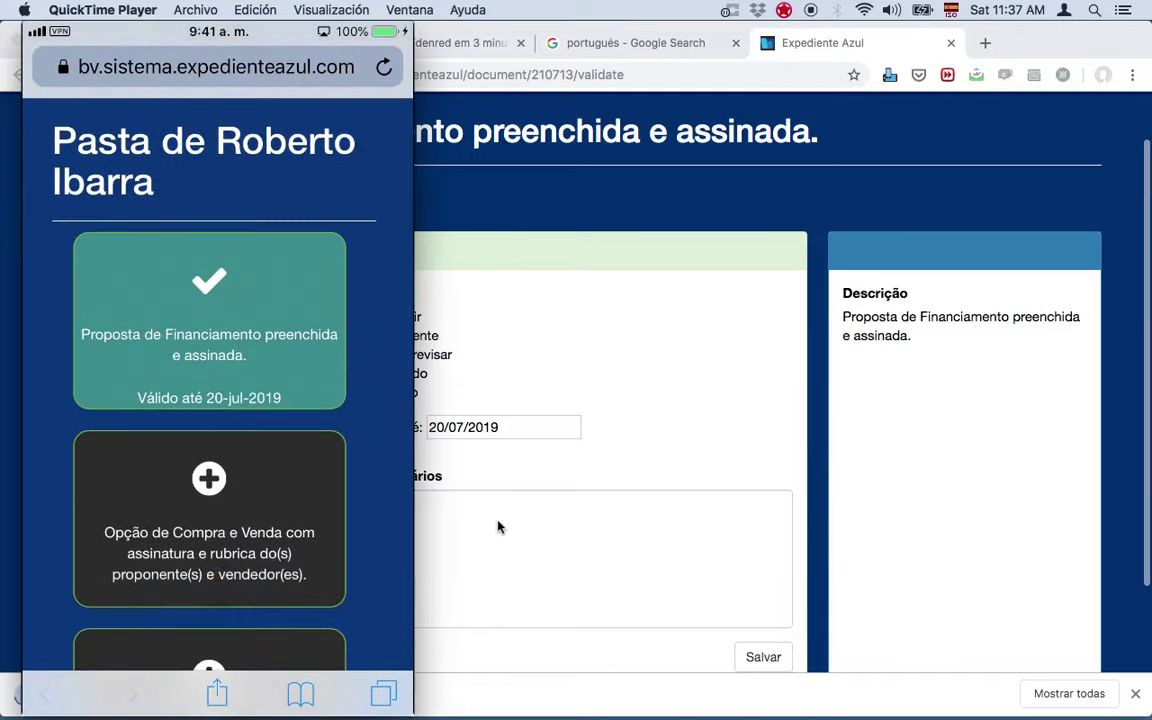
left_click(499, 527)
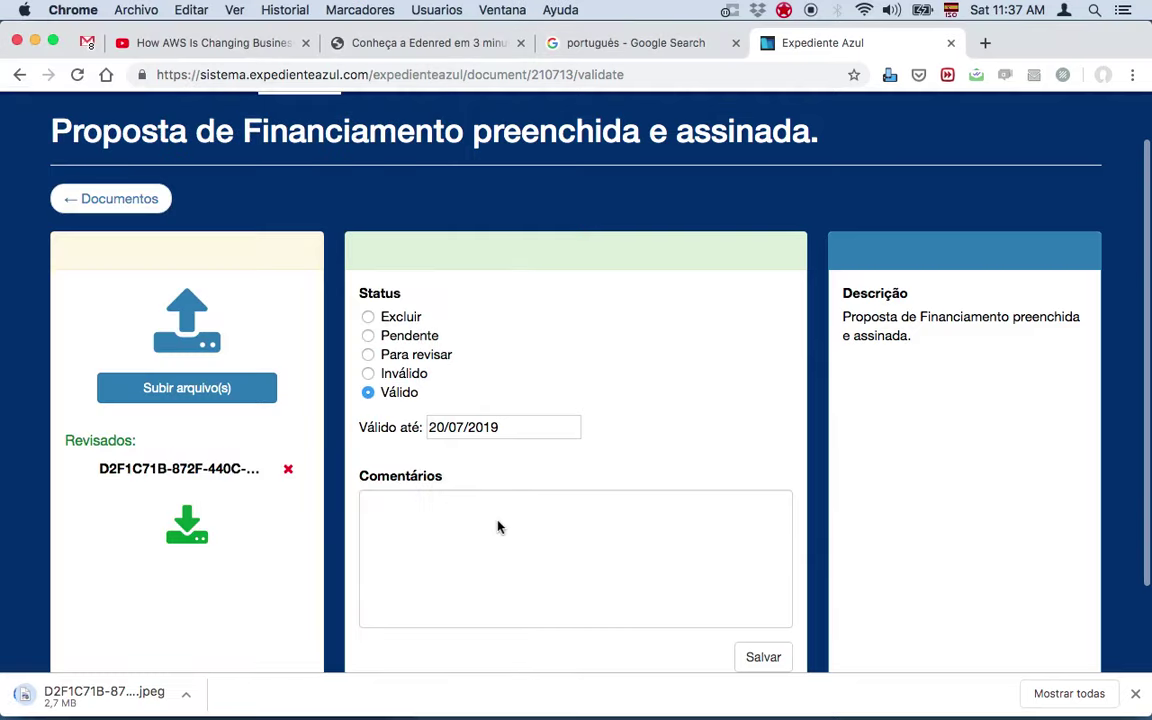
Step: Save the proposal as Inválido with the comment 'Falta assinar o documento'
left_click(404, 379)
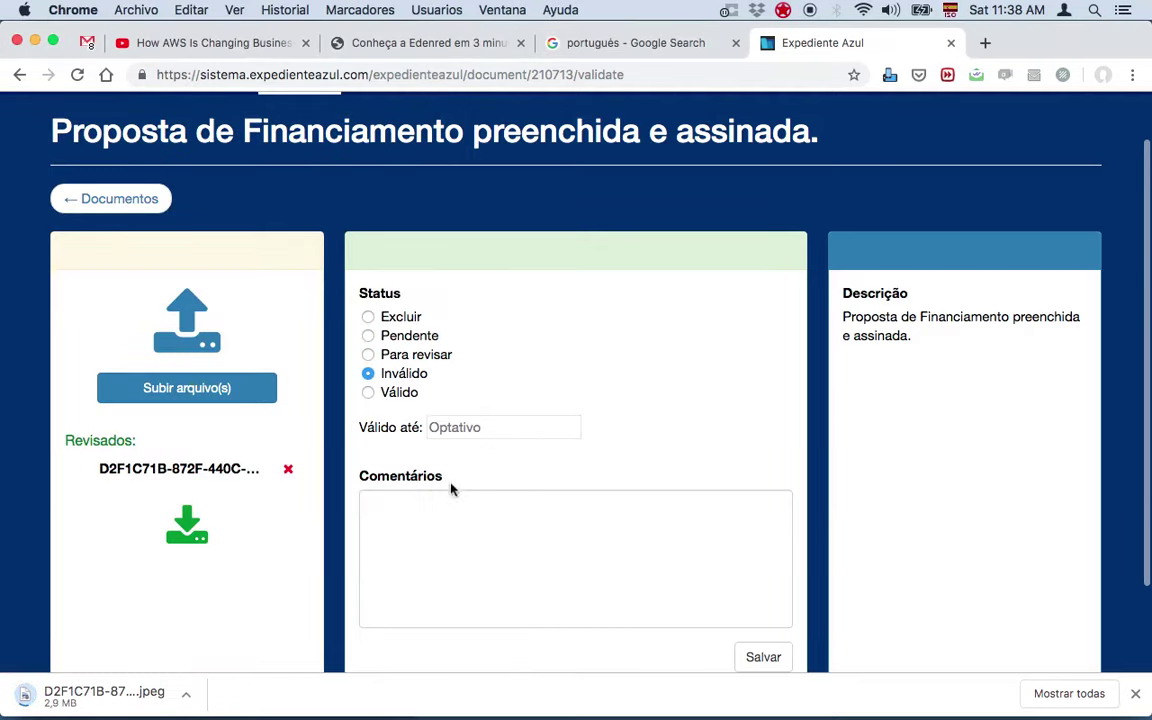
left_click(463, 521)
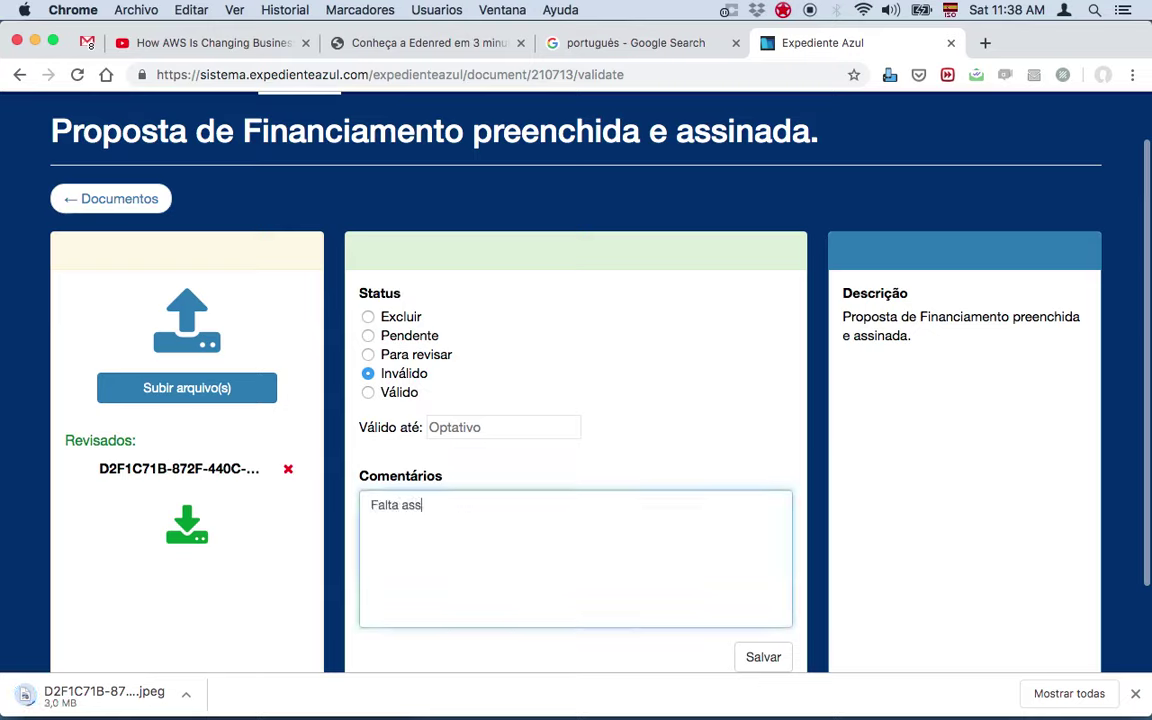
type("Falta assinar o documen")
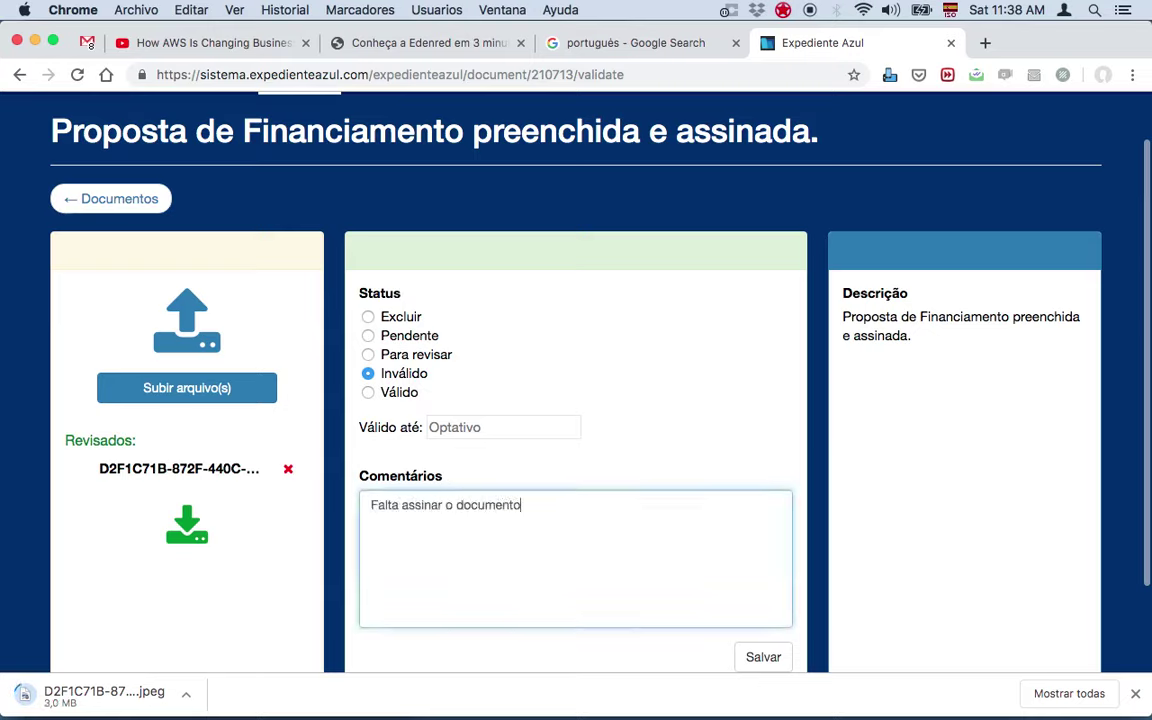
type("to")
left_click(780, 659)
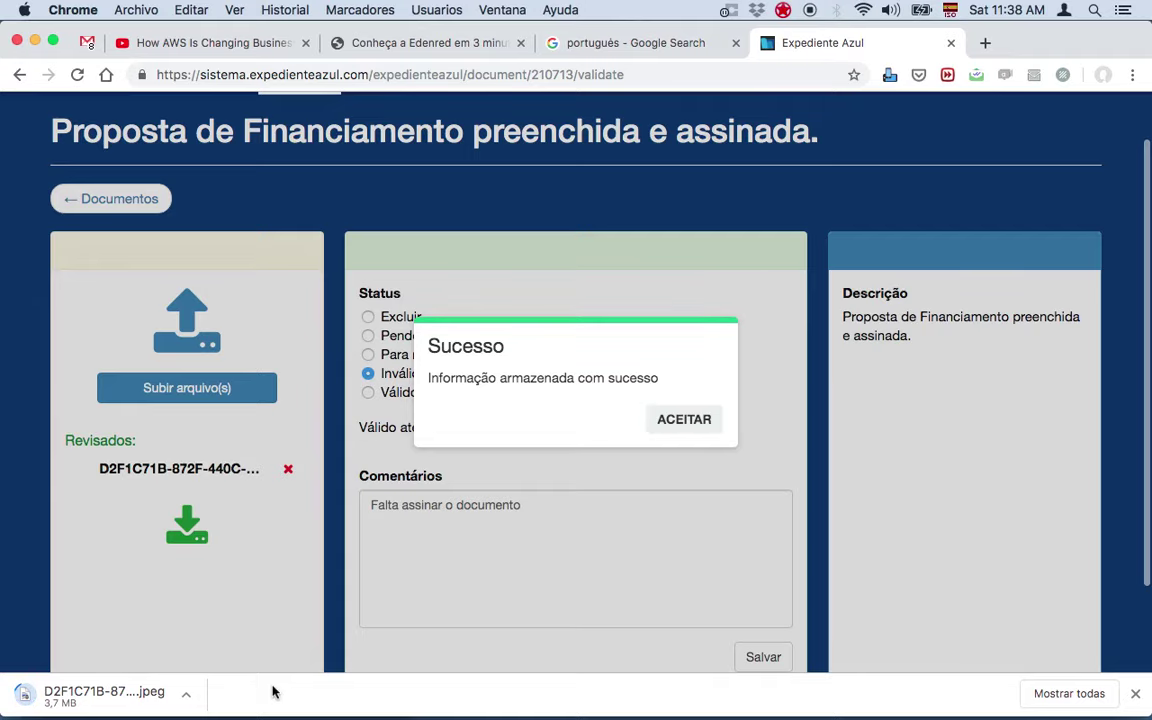
left_click(666, 421)
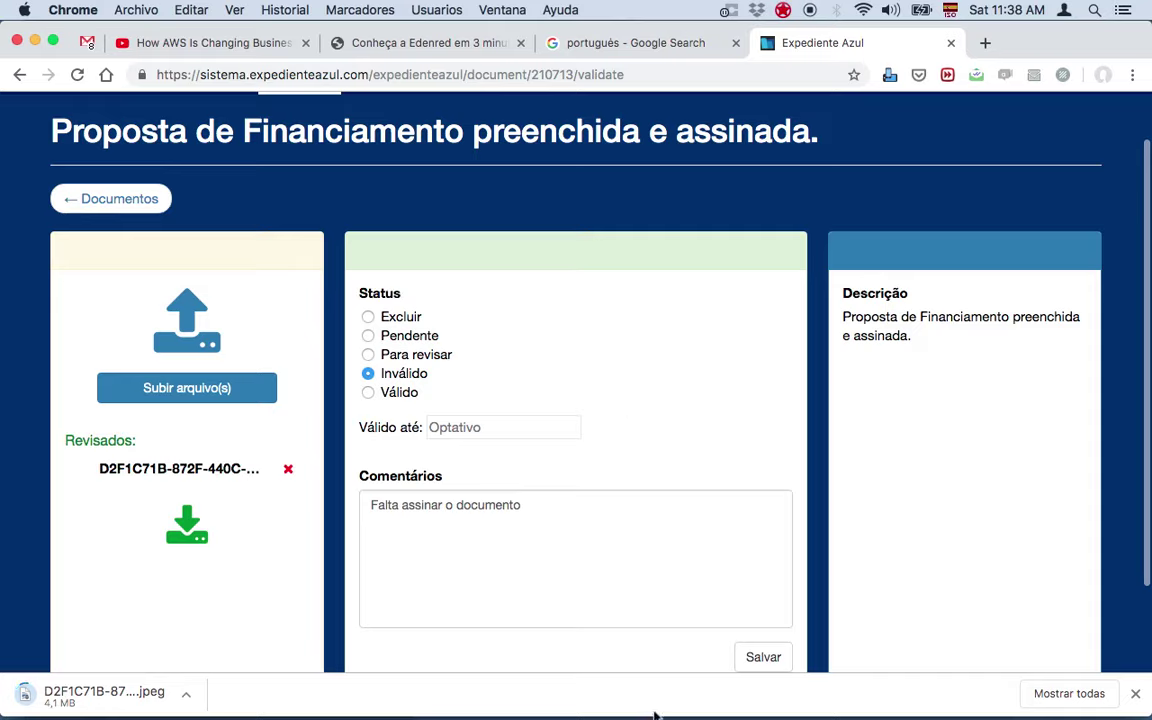
mouse_move(831, 707)
Step: Check the phone mirror shows the proposal rejected, then bring Chrome back in front
left_click(908, 692)
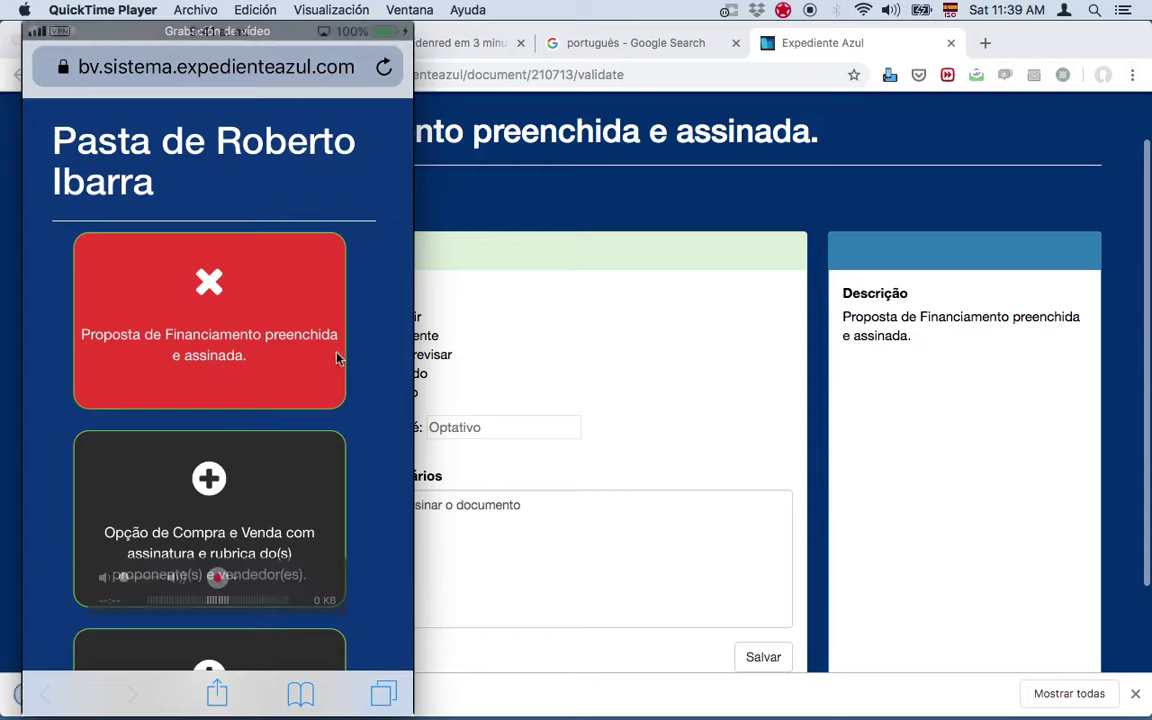
left_click(500, 400)
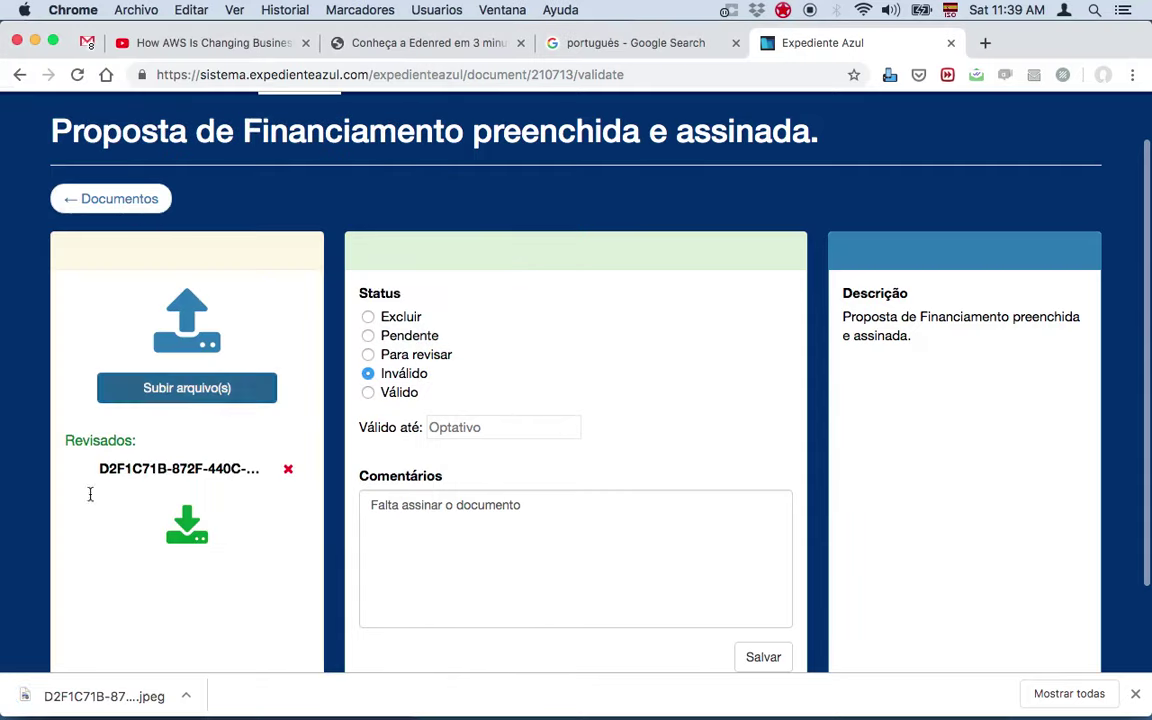
left_click(88, 696)
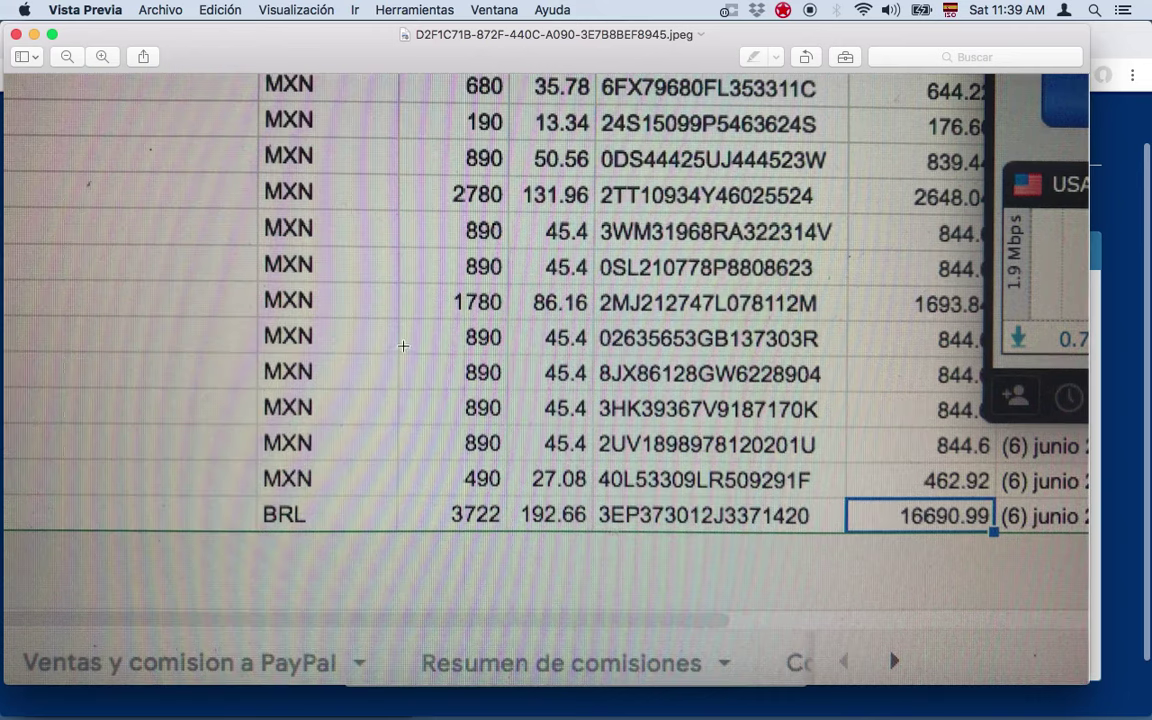
left_click(16, 34)
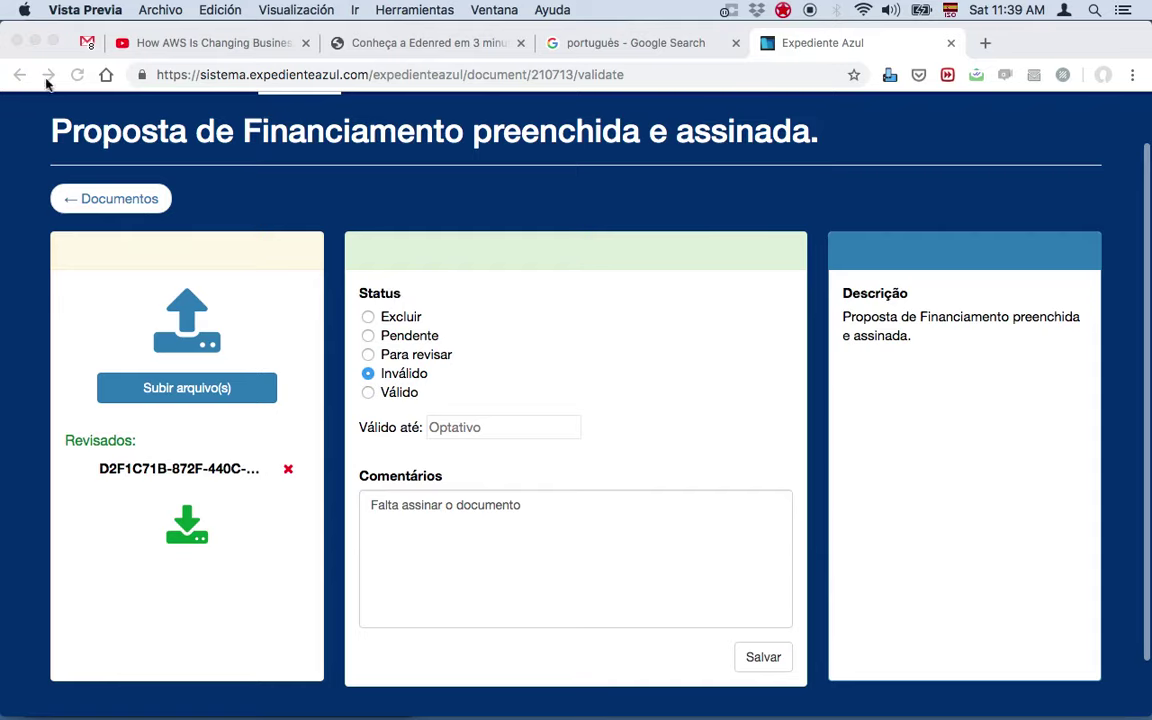
left_click(420, 580)
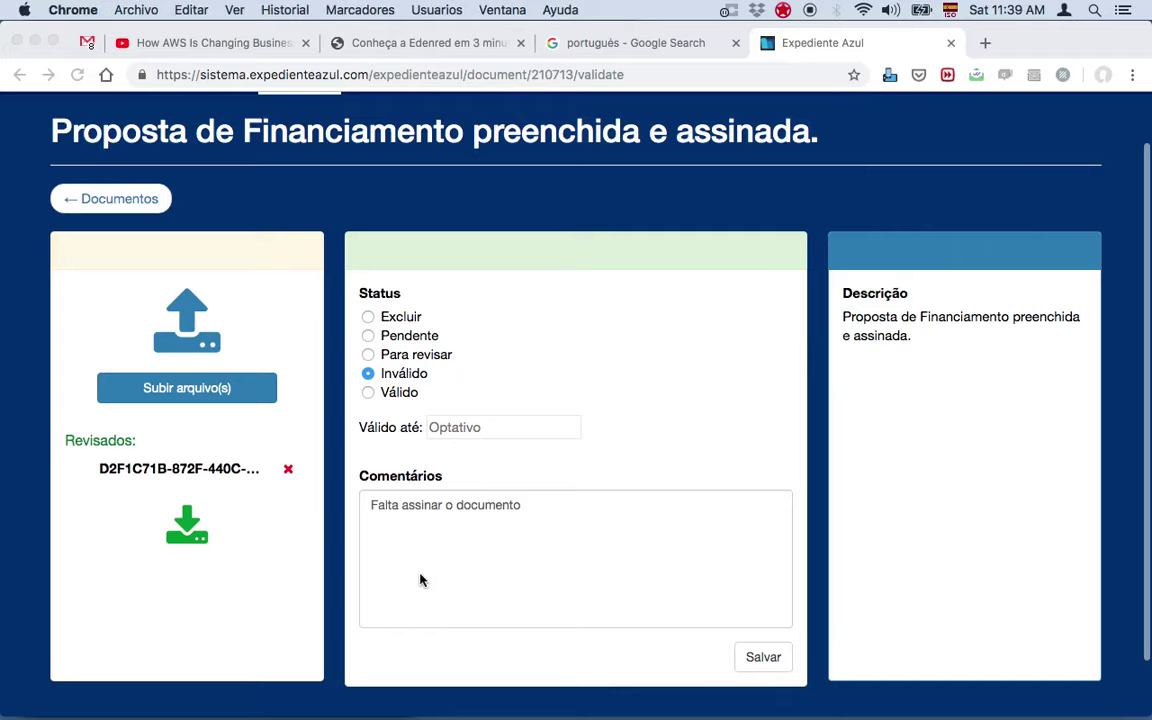
Step: Mark the Opção de Compra e Venda document as Válido and save the review
left_click(95, 190)
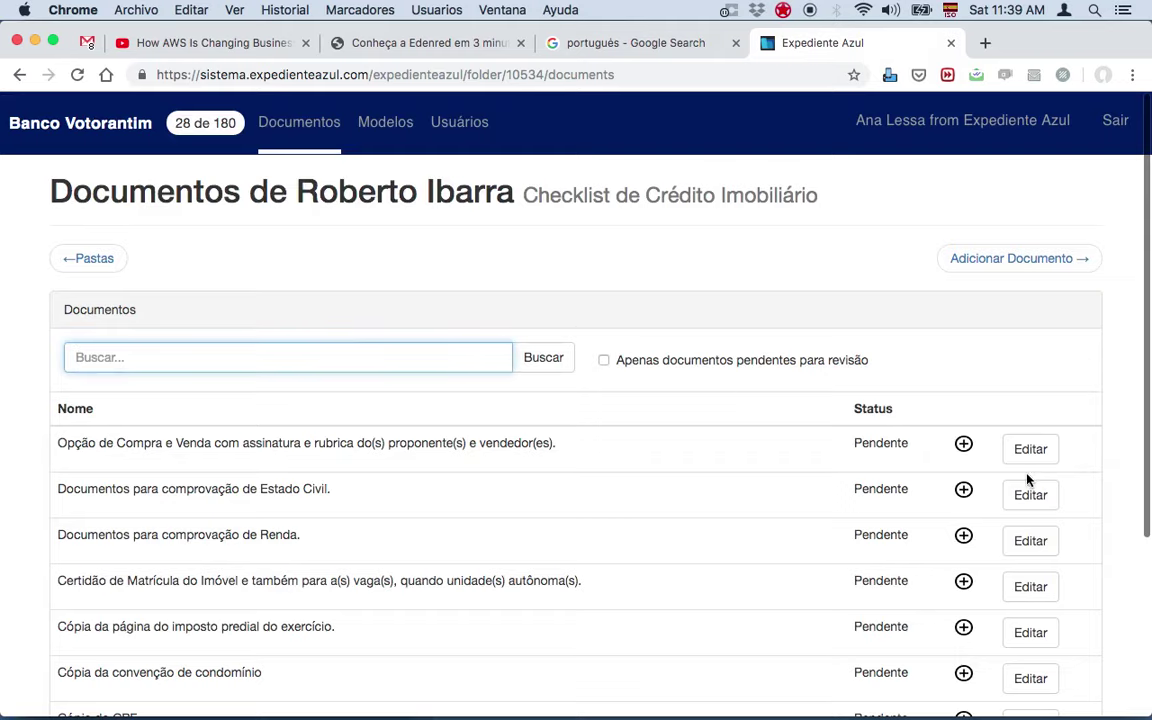
left_click(1030, 449)
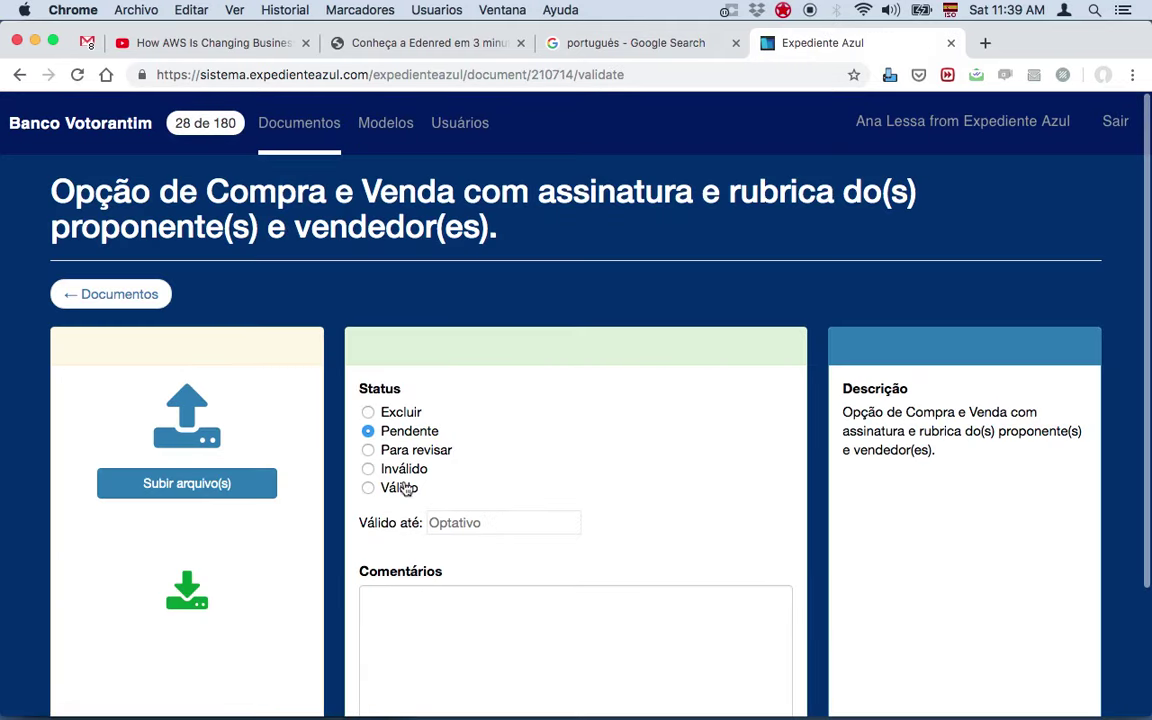
left_click(405, 488)
scroll(404, 481, "down", 2)
left_click(508, 589)
left_click(755, 674)
left_click(684, 455)
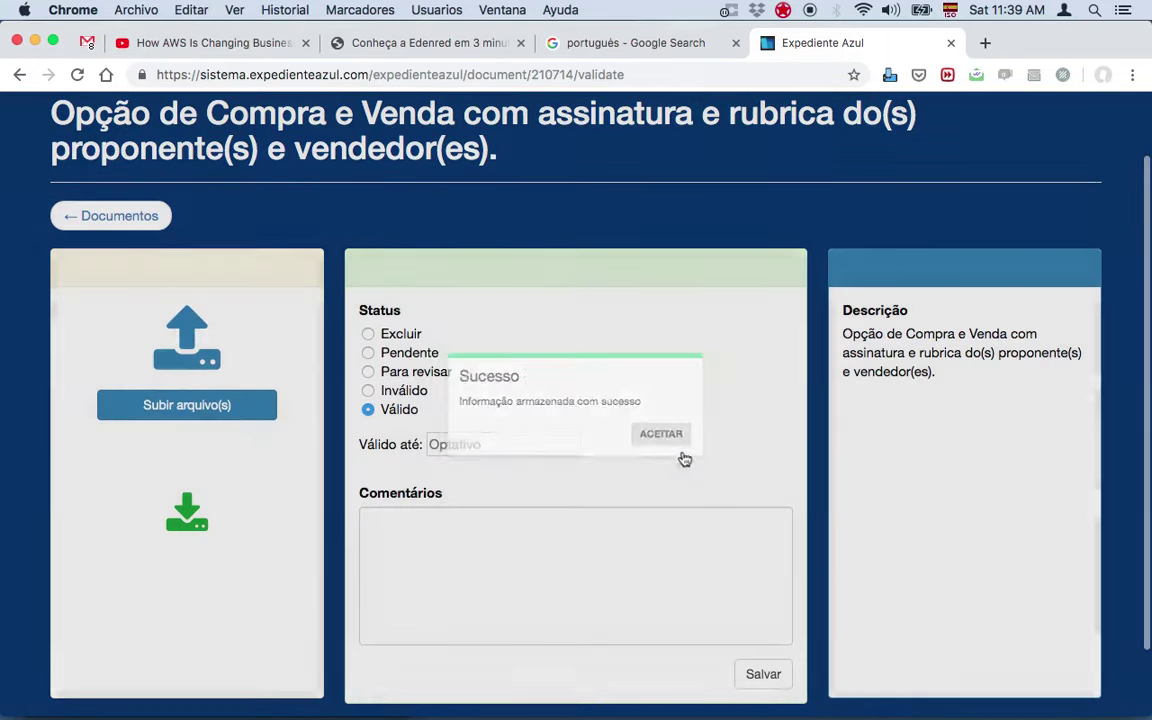
left_click(122, 217)
Step: Save the comprovação de Renda document as Válido and go back to the folder's document list
left_click(1032, 506)
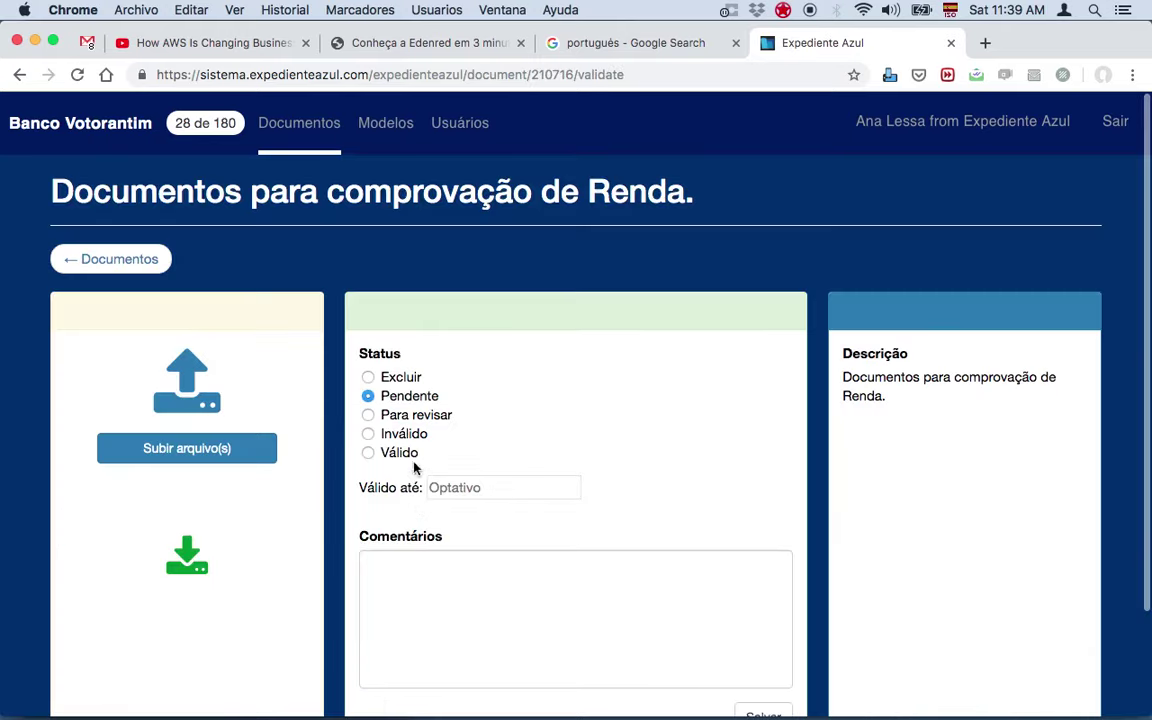
left_click(406, 452)
scroll(630, 615, "down", 3)
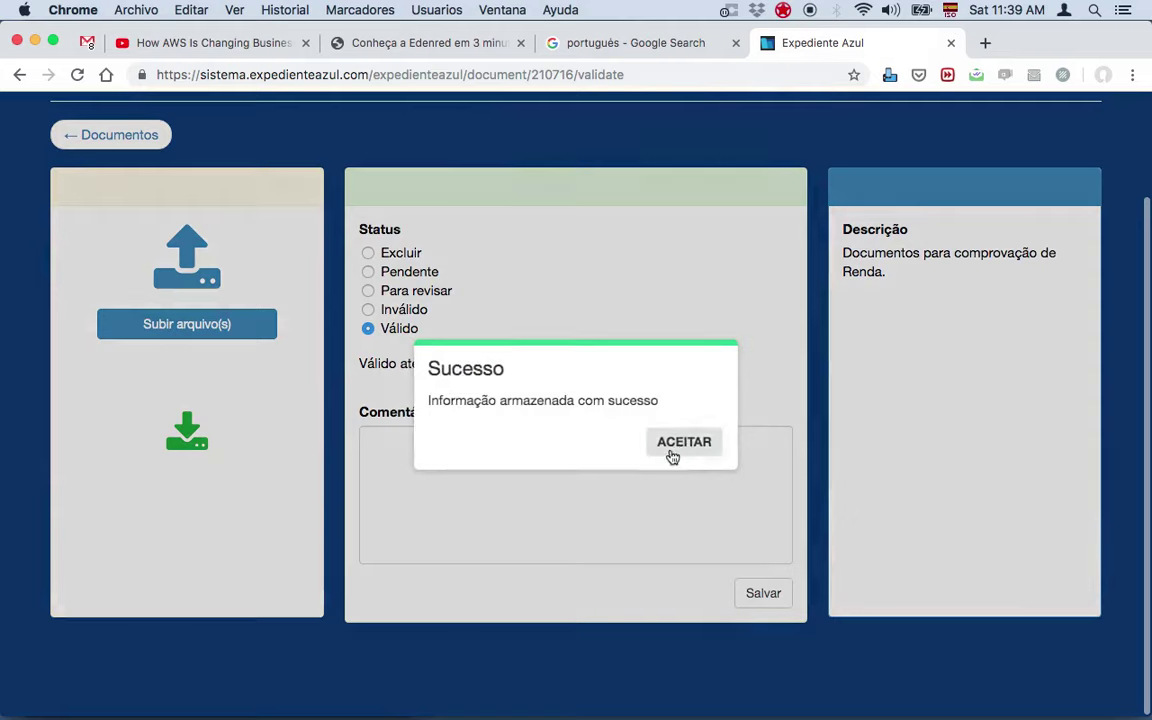
left_click(672, 452)
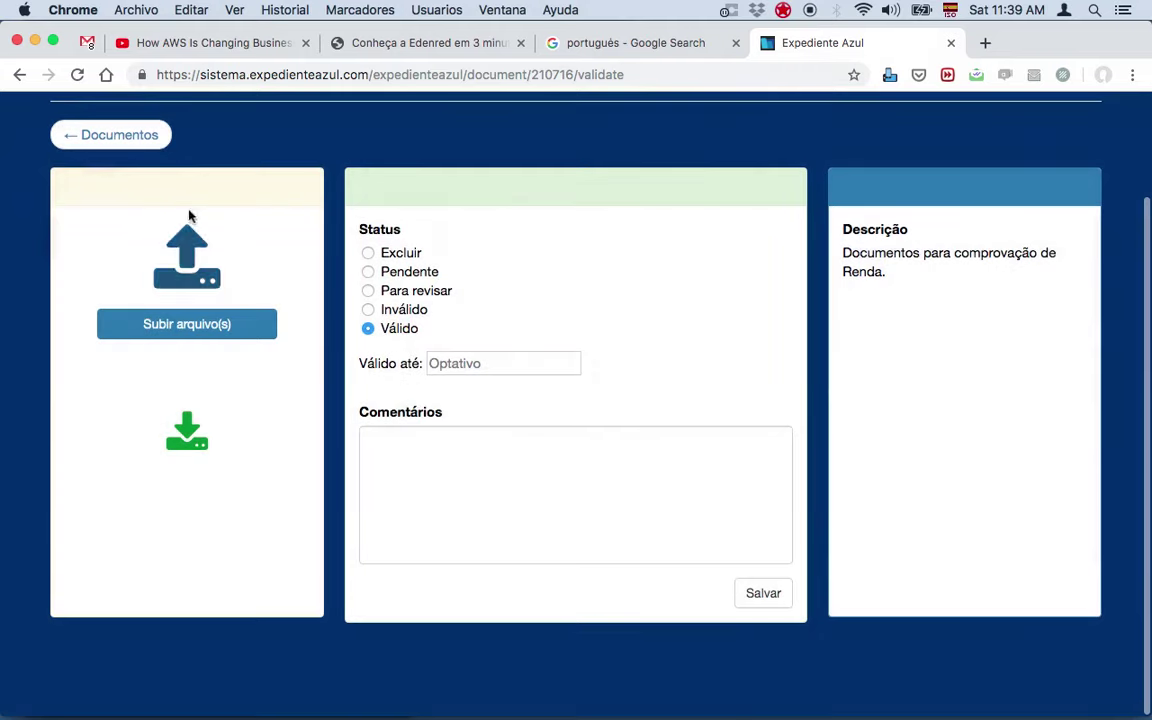
left_click(125, 143)
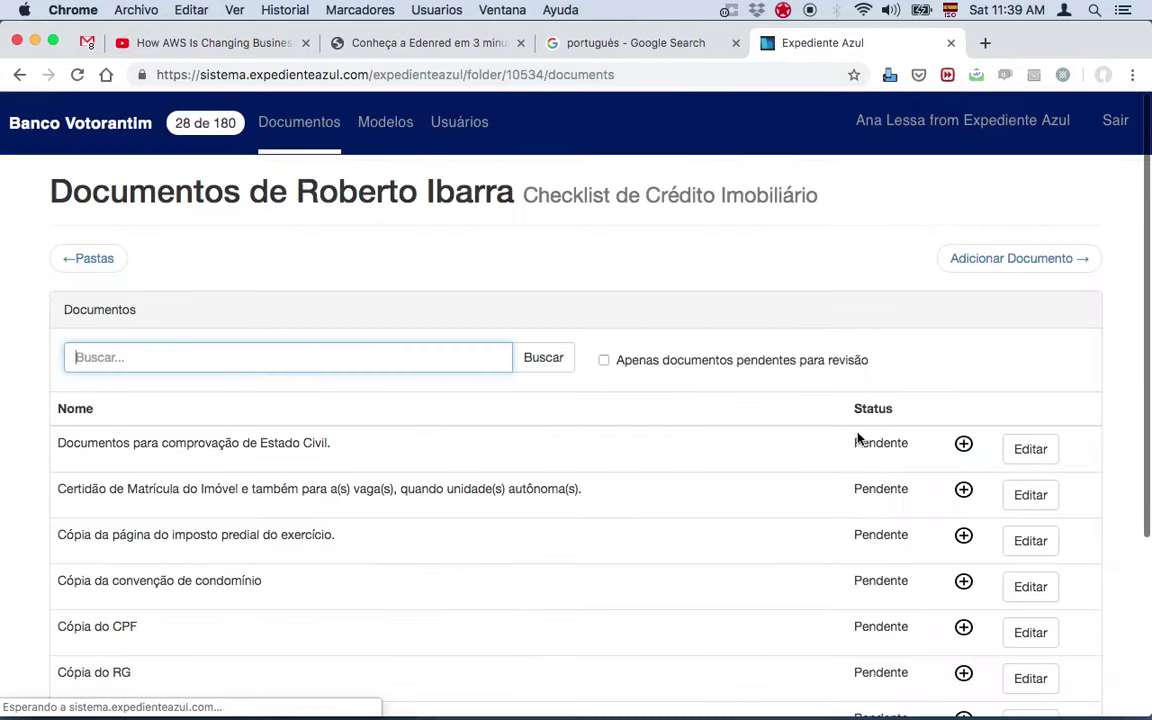
Step: Save the Certidão de Matrícula do Imóvel as Inválido with the comment 'Fora do prazo', copying the comment for reuse
left_click(1025, 500)
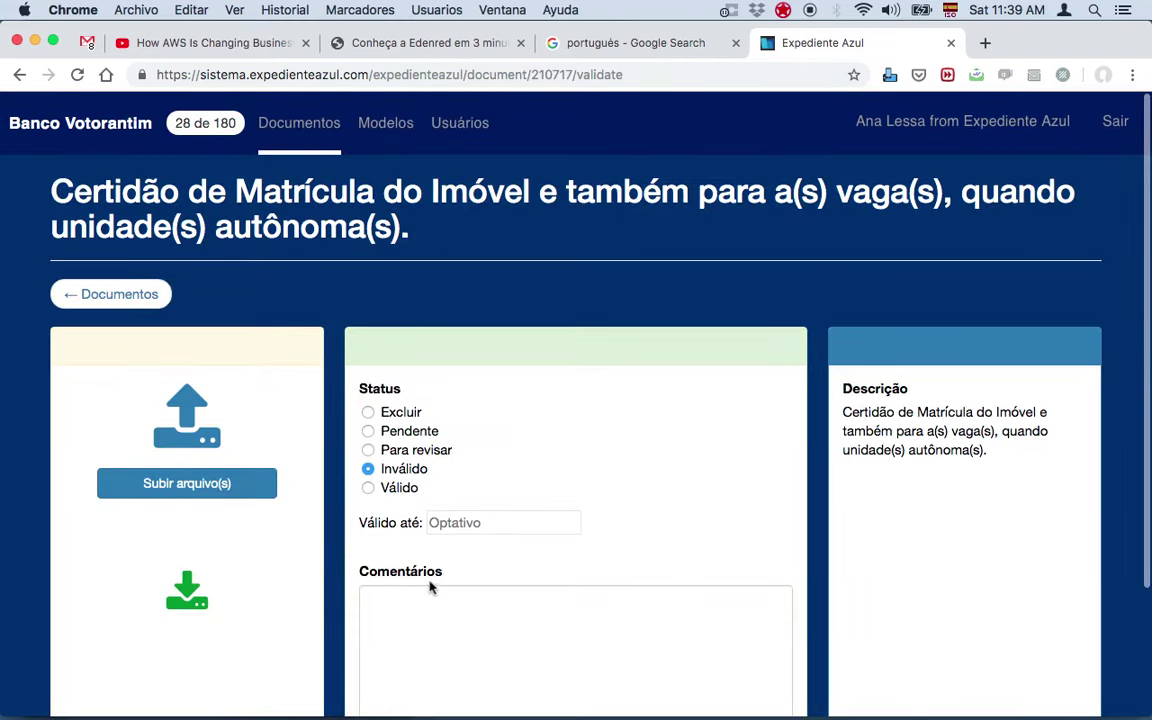
left_click(516, 618)
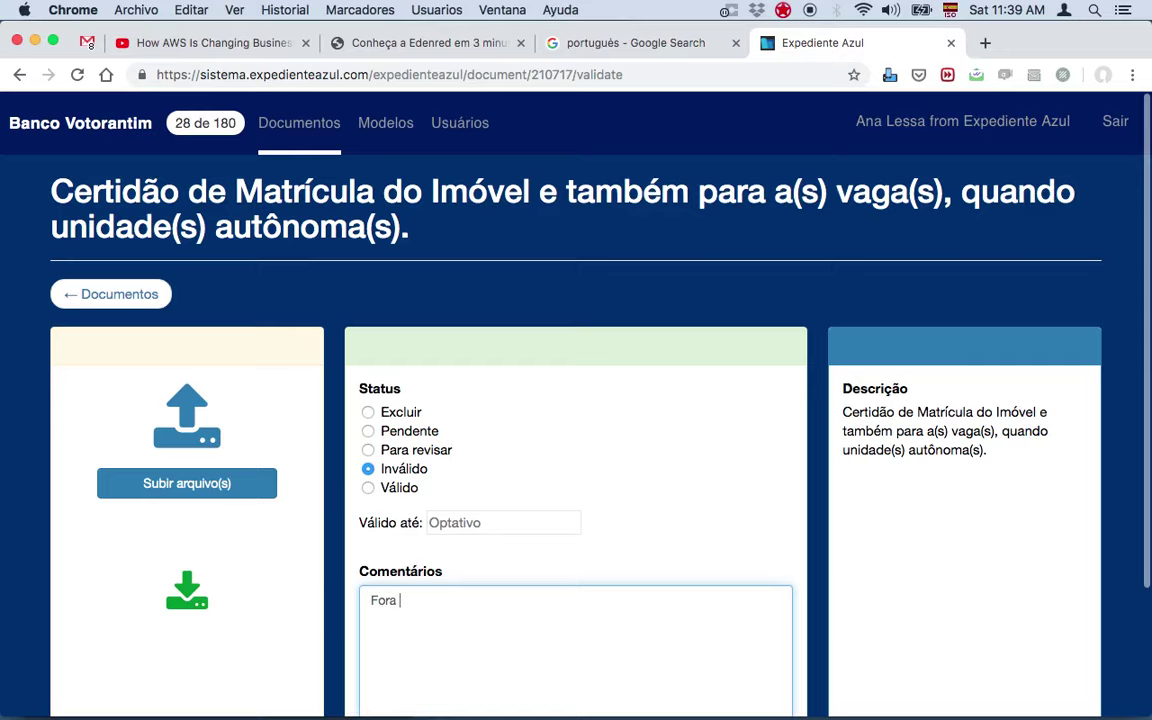
type("Fora do prazo")
scroll(509, 630, "down", 3)
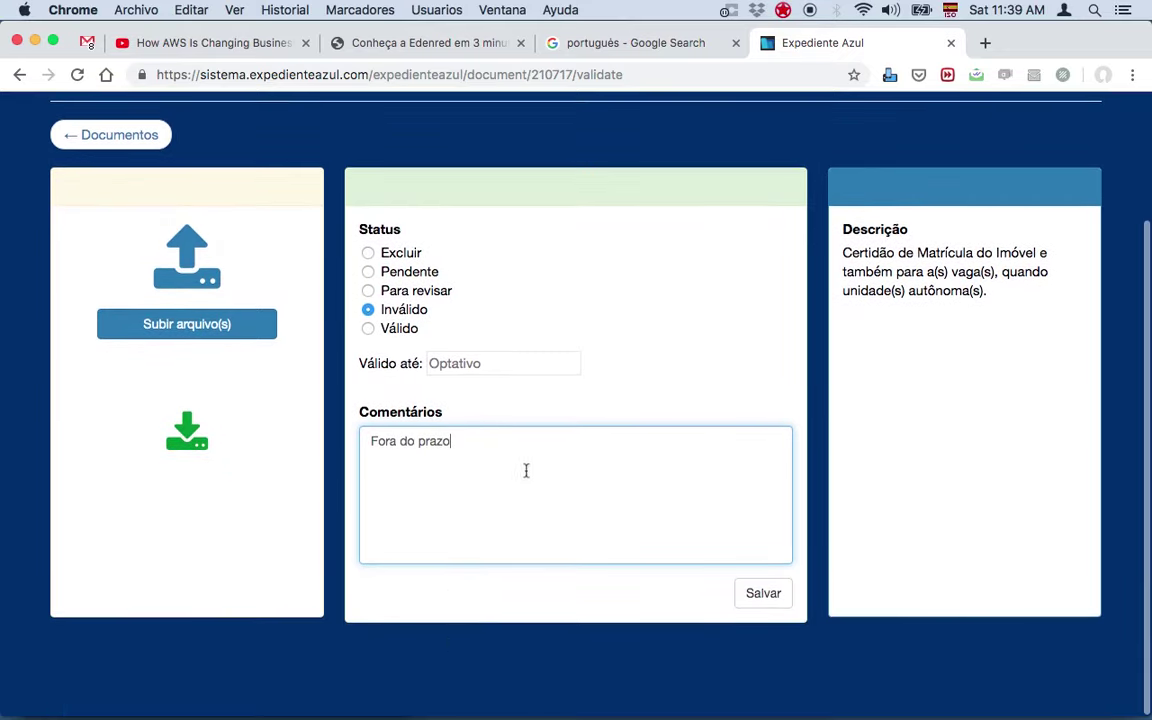
key("super+a")
key("super+c")
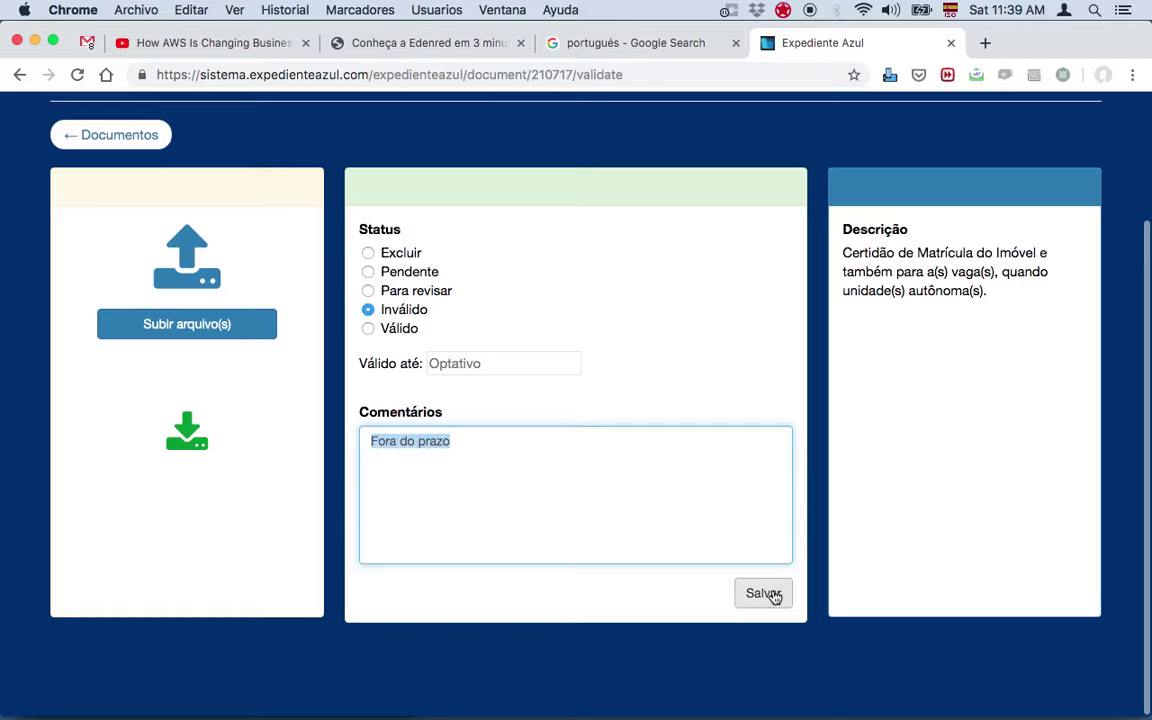
left_click(762, 595)
left_click(684, 440)
left_click(142, 142)
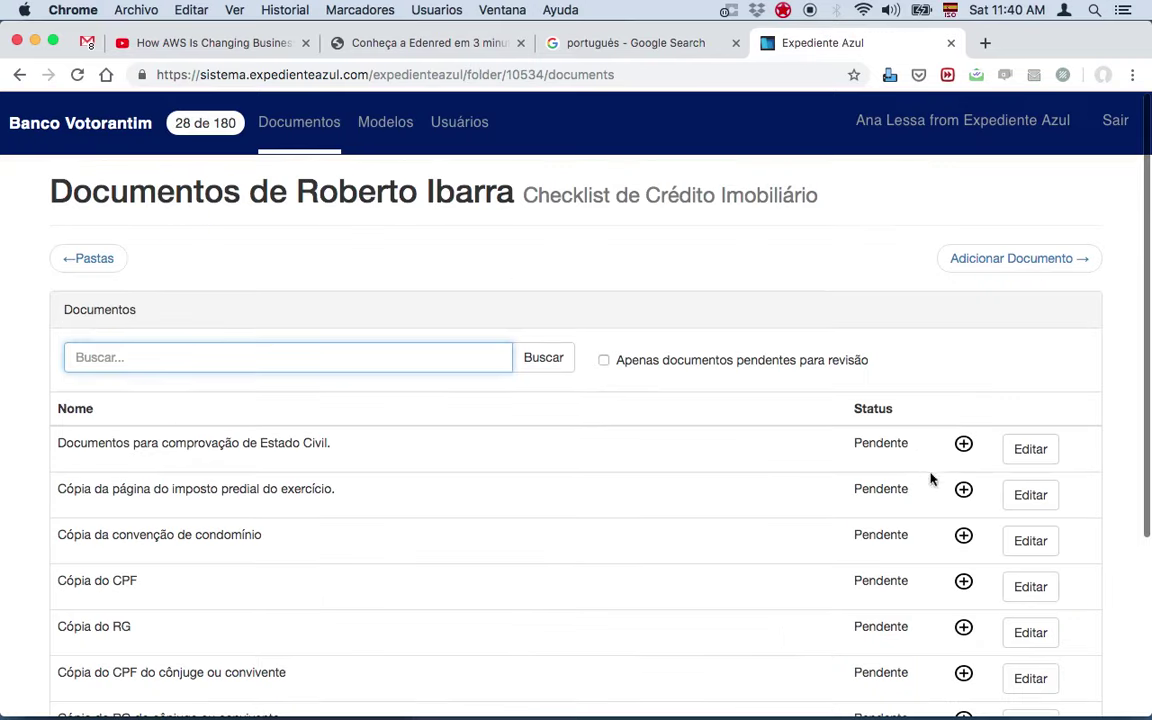
Step: Mark the property tax copy Inválido with the pasted comment 'Fora do prazo' and save
left_click(1008, 495)
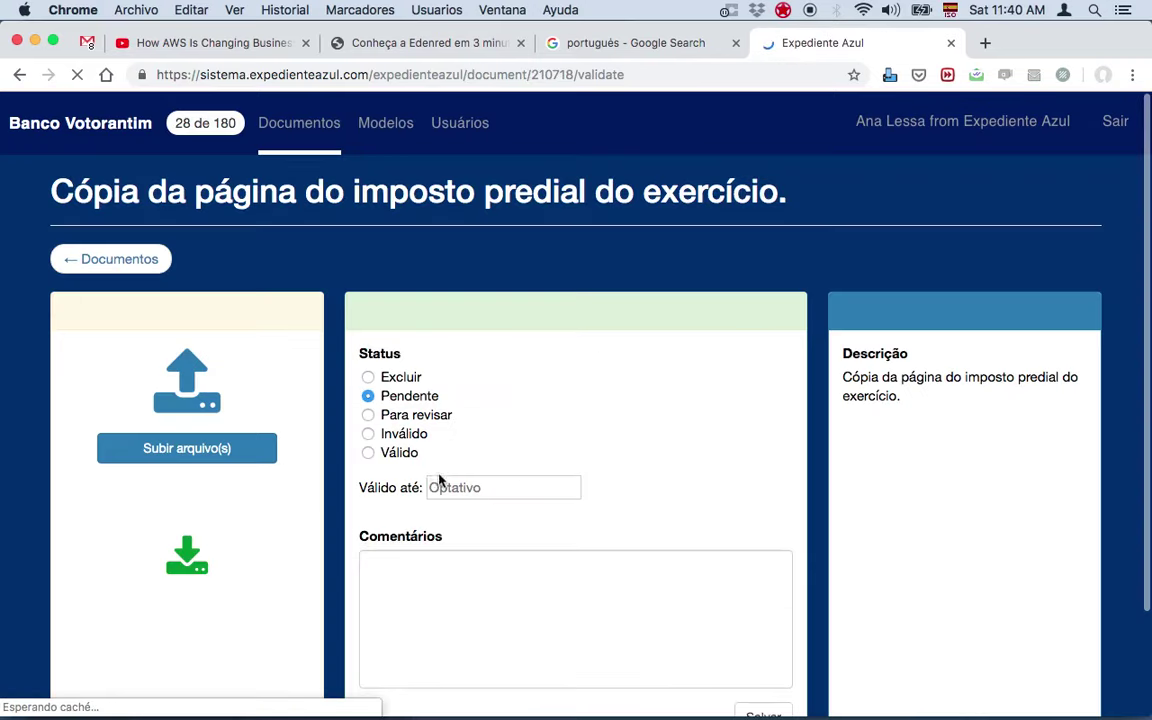
left_click(441, 578)
key("super+v")
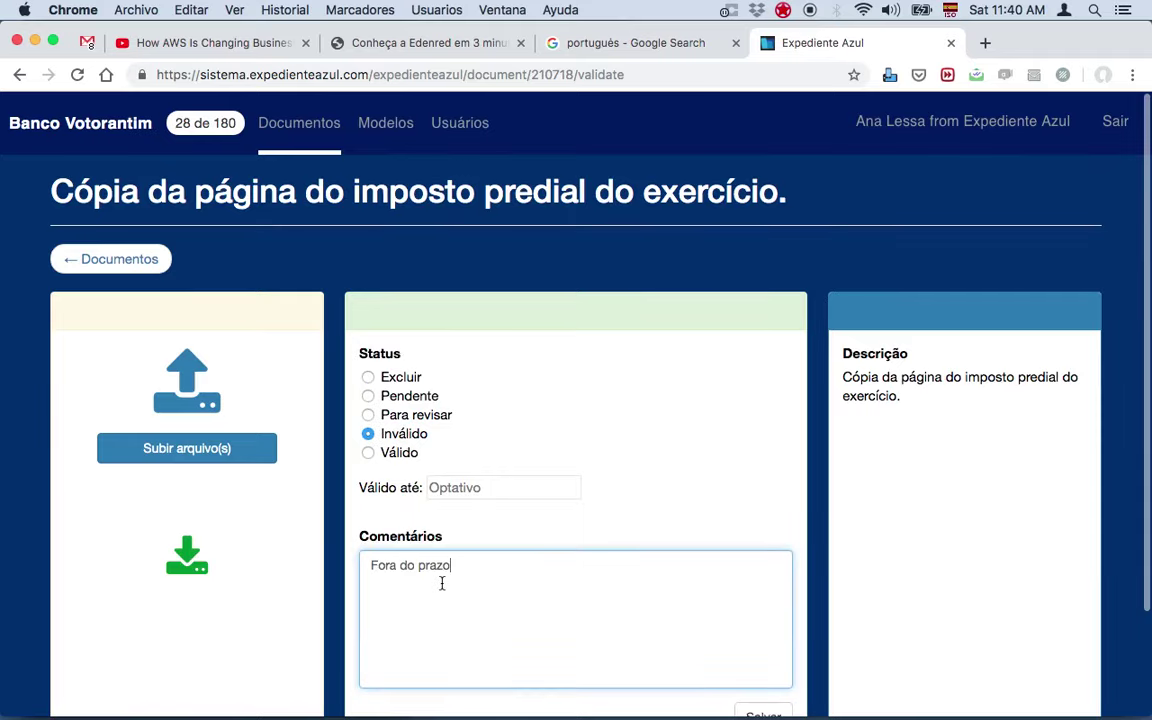
scroll(442, 581, "down", 3)
left_click(762, 591)
left_click(705, 455)
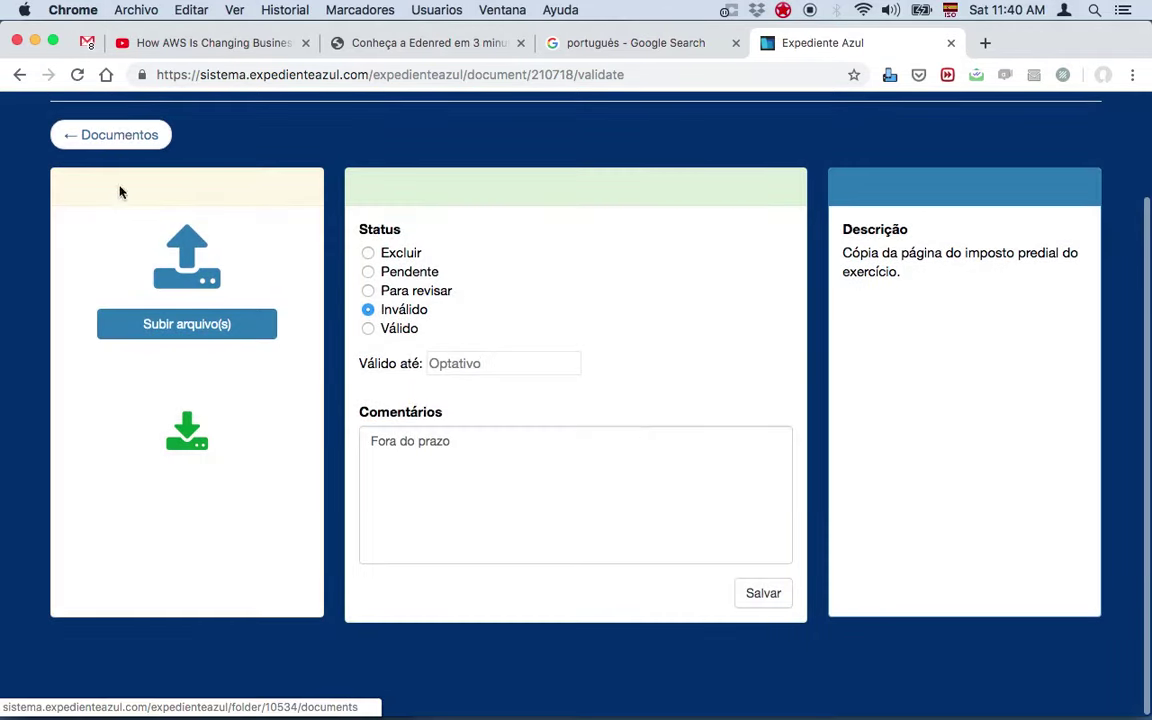
left_click(121, 136)
Step: Save the condominium convention copy as Válido
left_click(1056, 504)
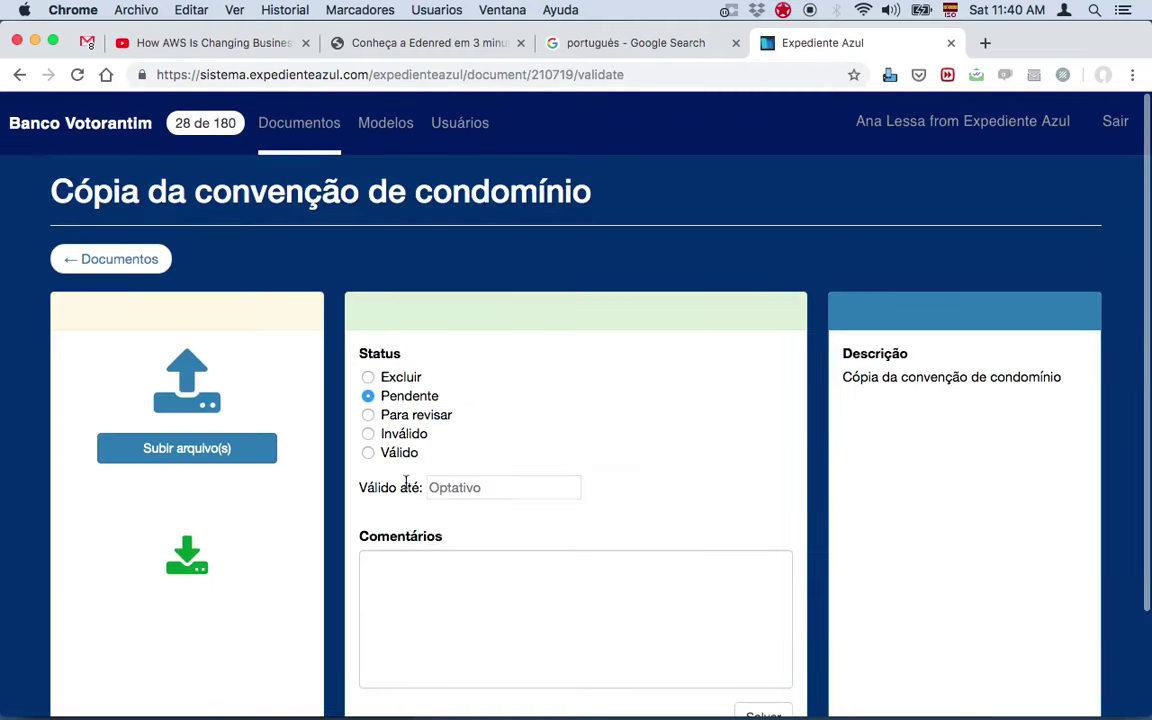
left_click(405, 458)
scroll(450, 560, "down", 3)
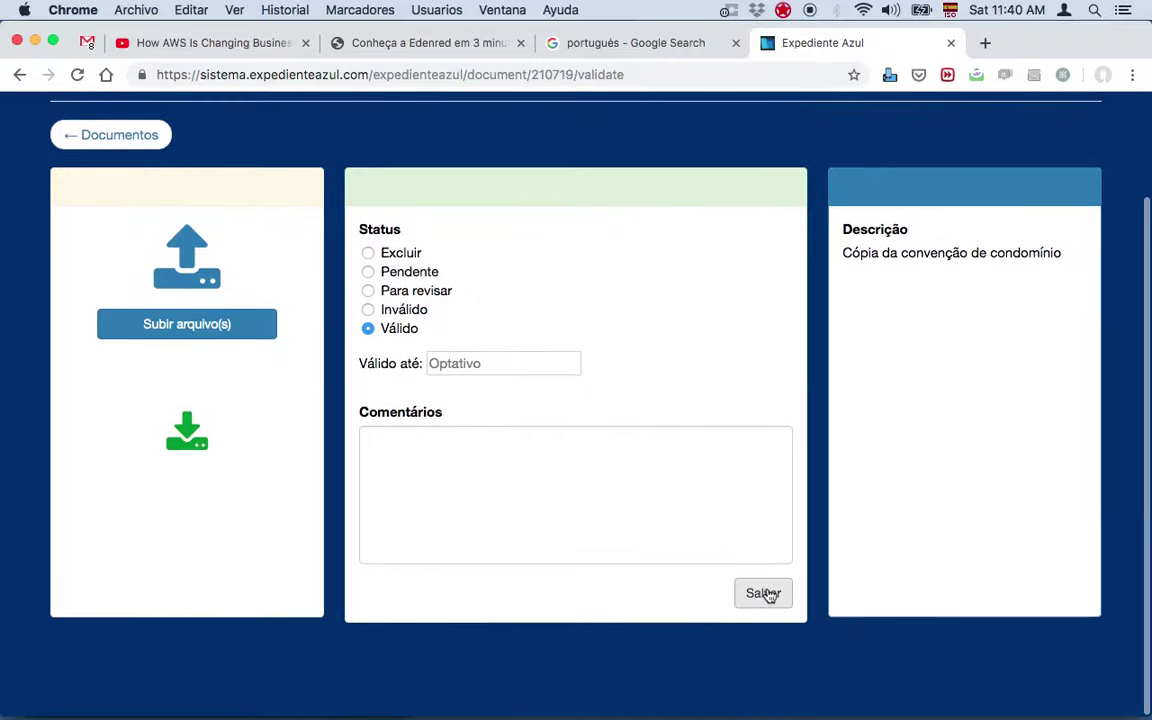
left_click(768, 593)
left_click(686, 442)
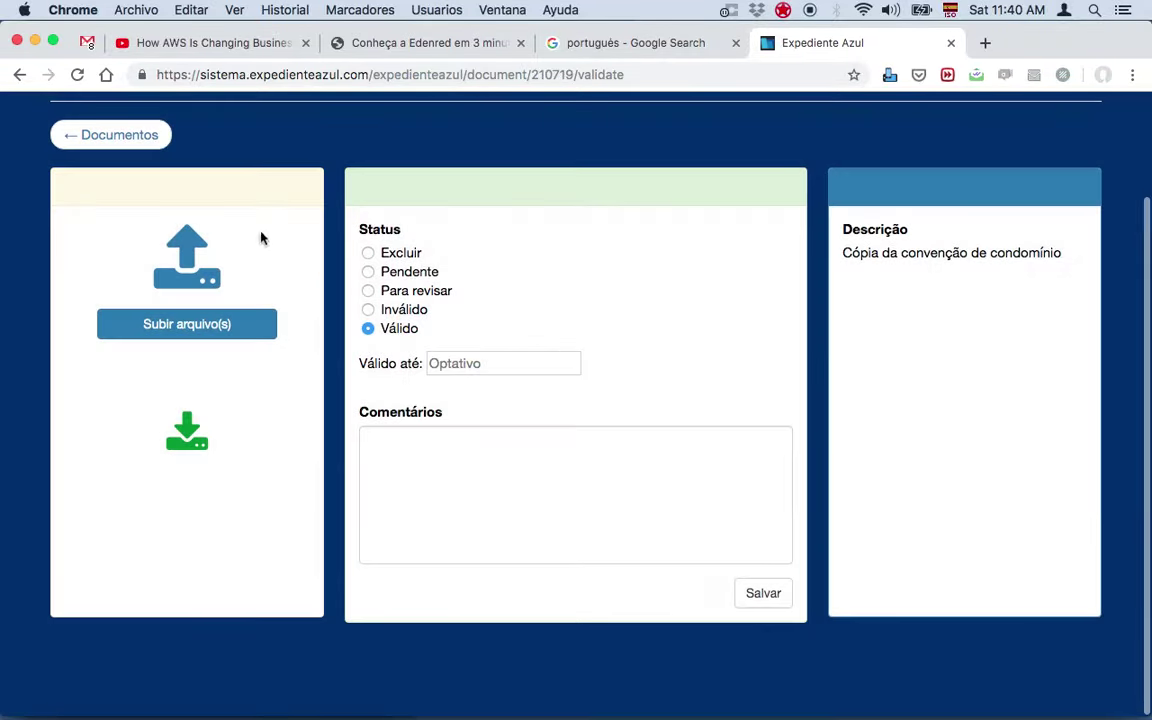
left_click(115, 137)
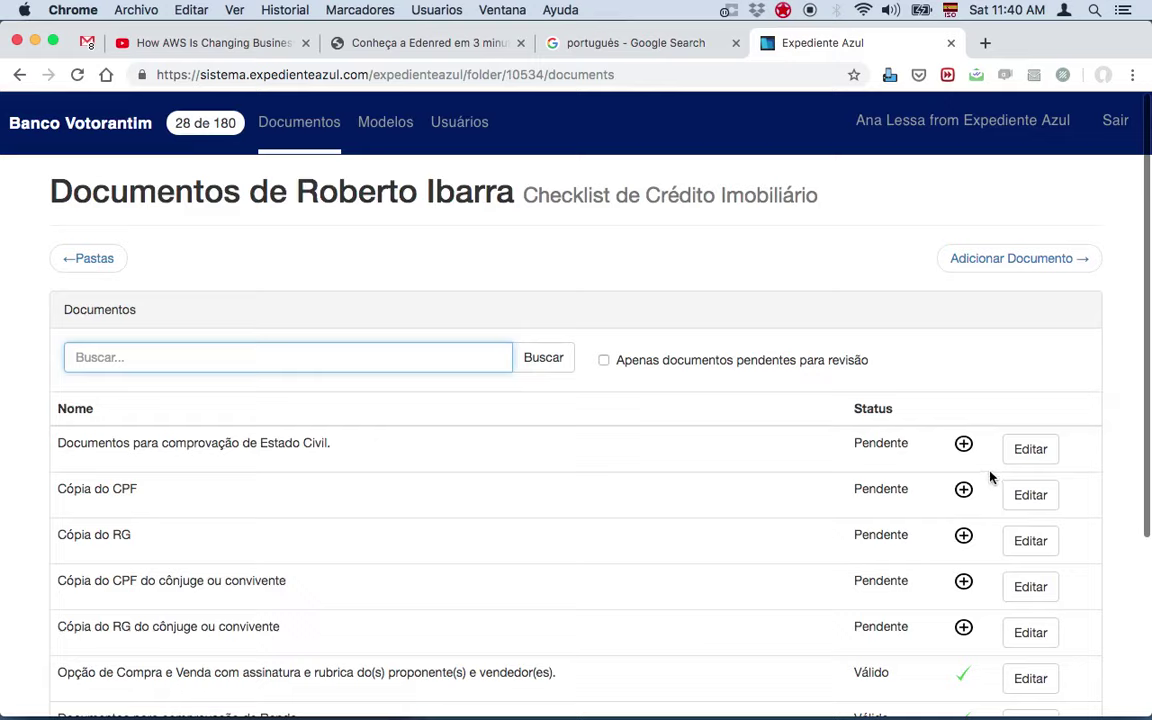
Step: Save the Cópia do CPF and Cópia do RG documents as Para revisar
left_click(1030, 494)
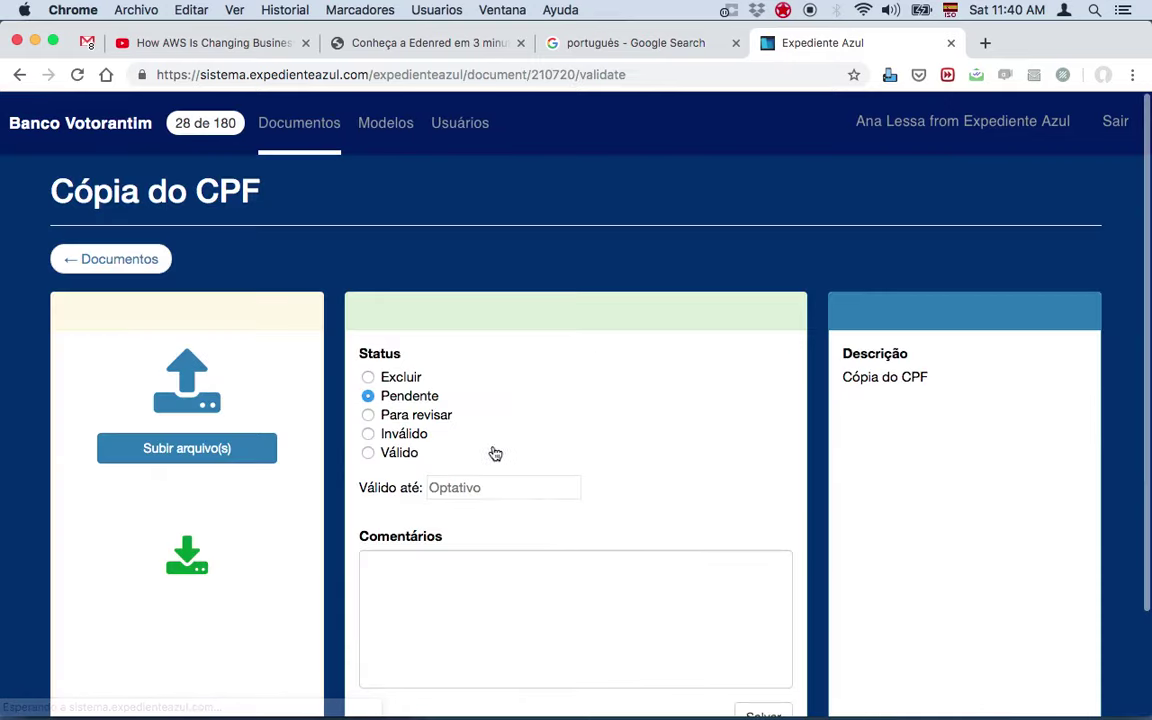
scroll(422, 470, "down", 3)
left_click(765, 592)
left_click(680, 445)
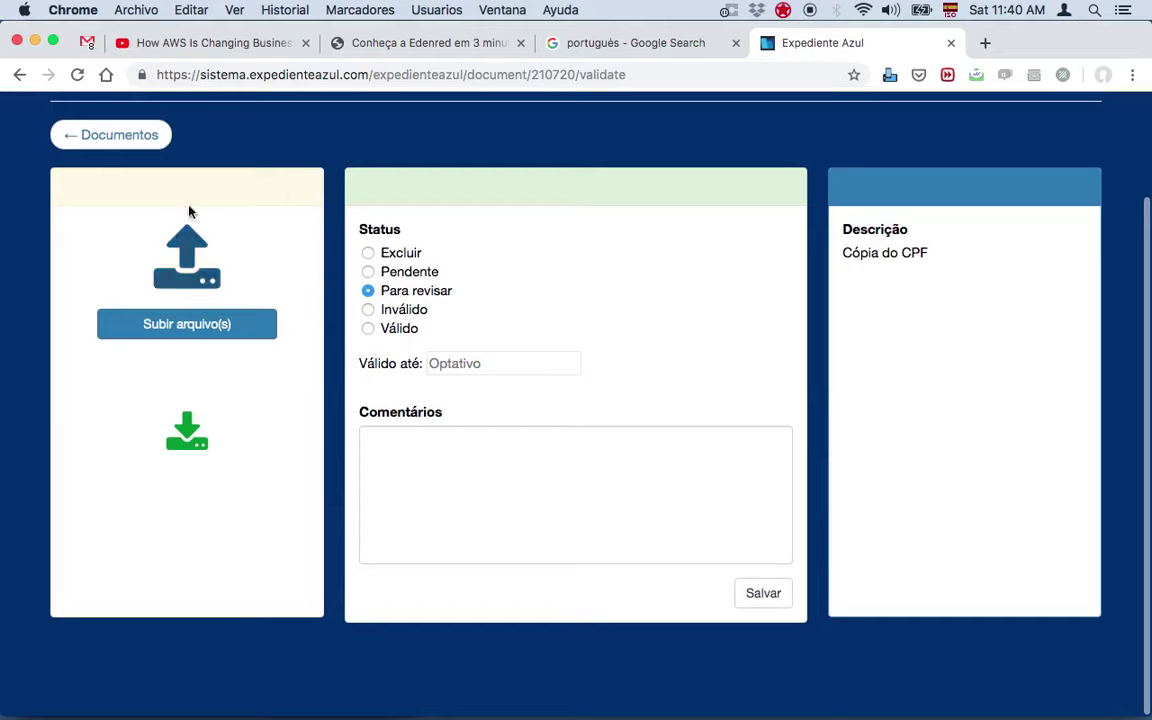
left_click(125, 146)
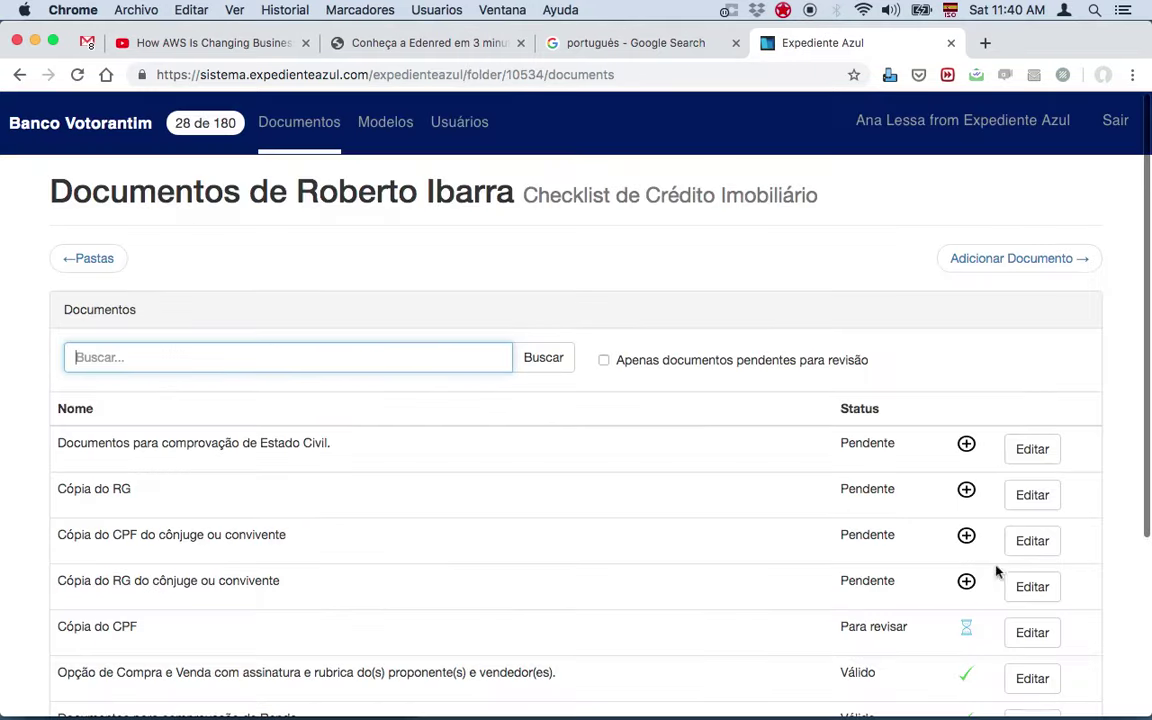
left_click(1032, 494)
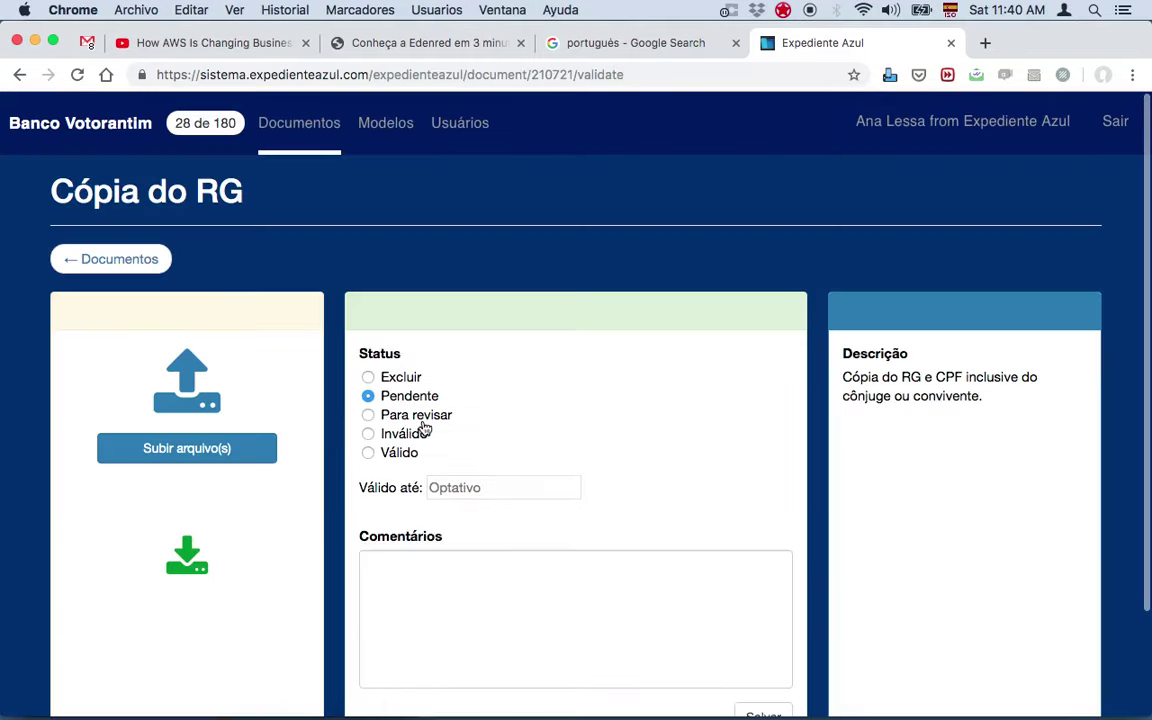
scroll(566, 591, "down", 3)
left_click(771, 594)
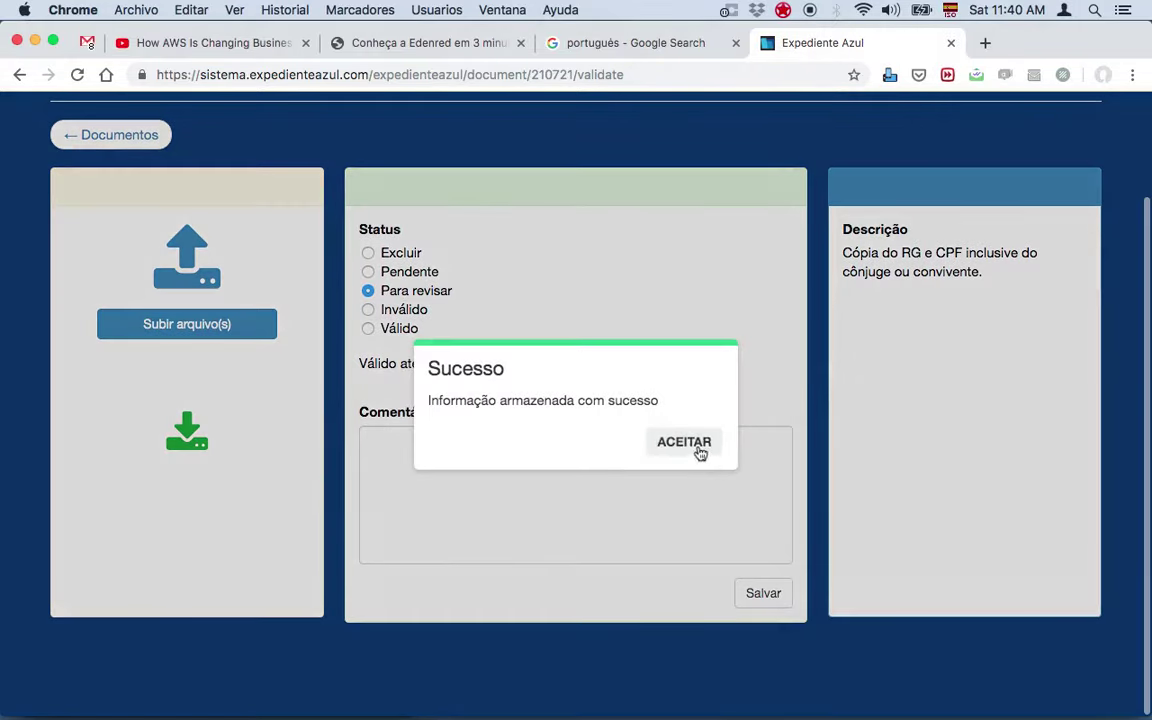
left_click(684, 442)
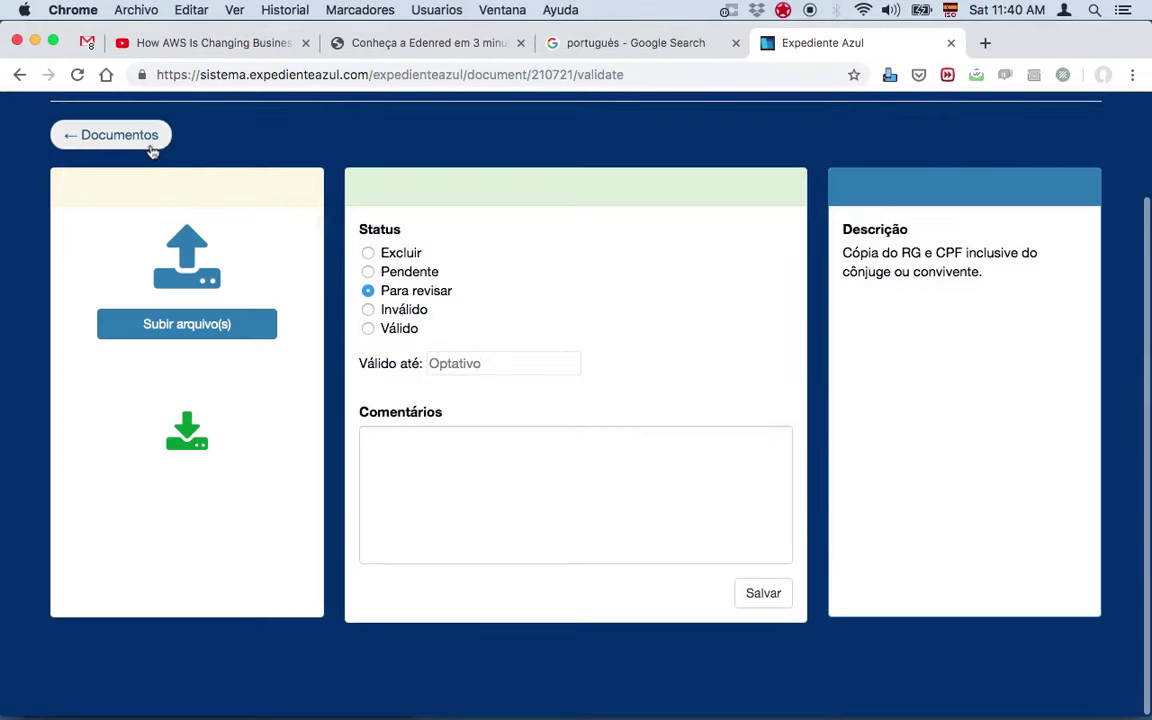
left_click(152, 140)
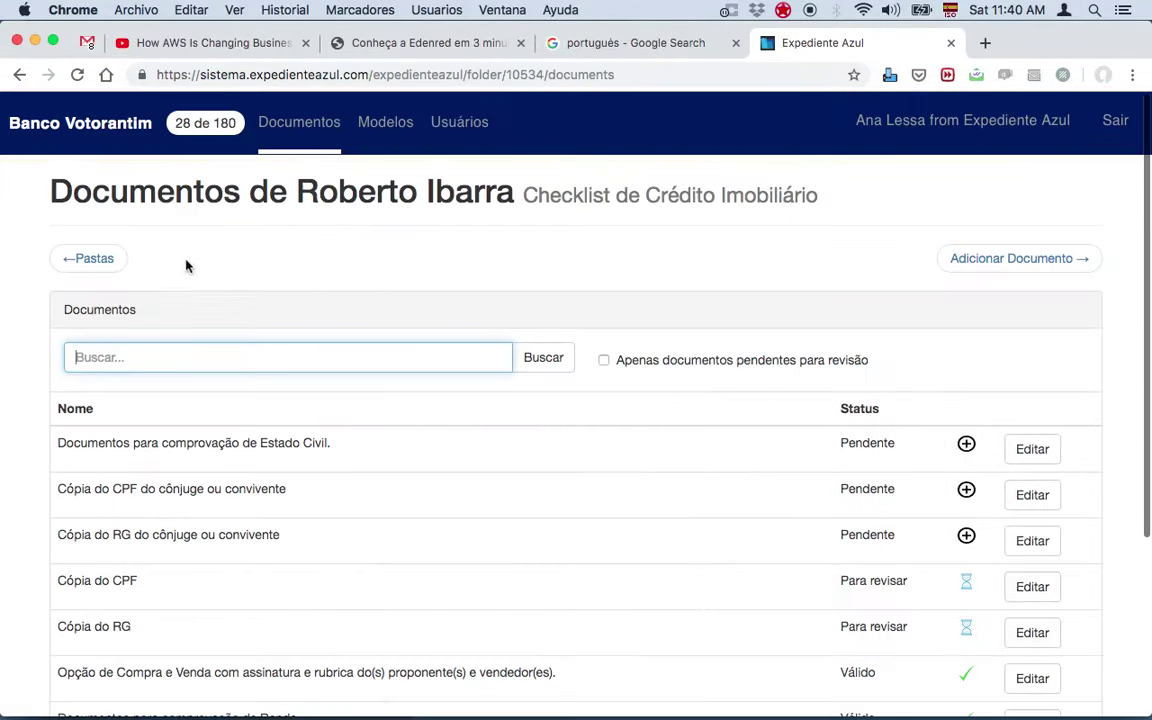
Step: From the folder list, send the Crédito Imobiliário folder's status notification now and confirm it
left_click(100, 266)
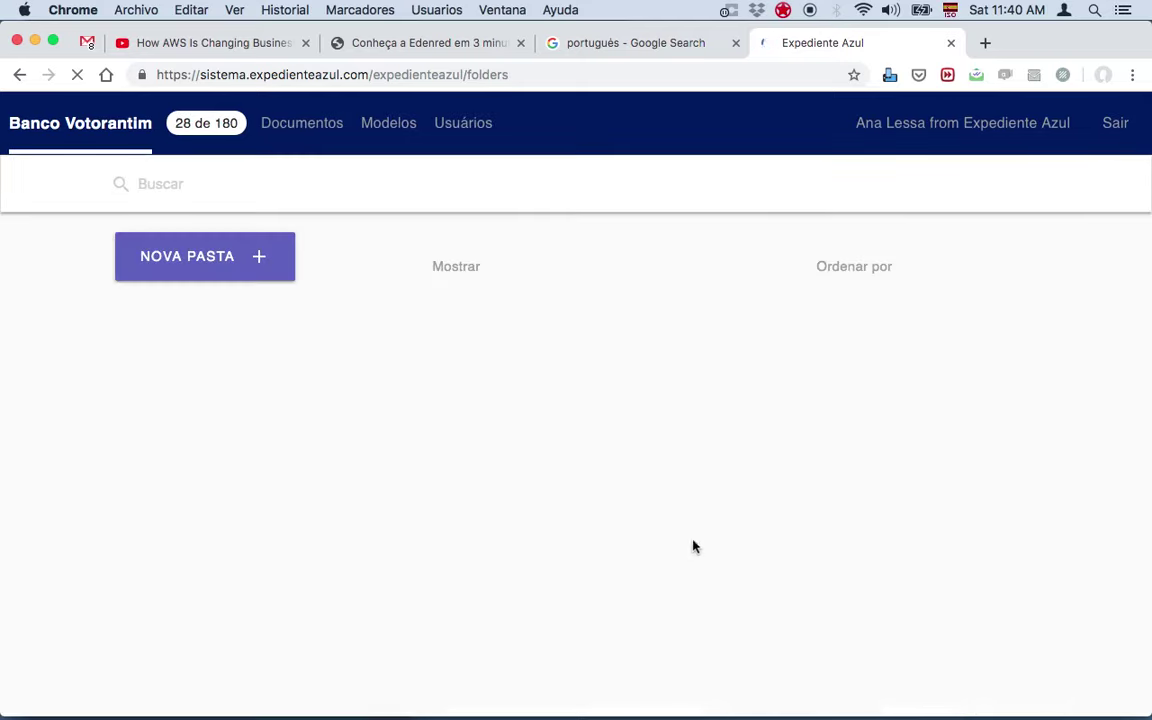
scroll(805, 478, "down", 3)
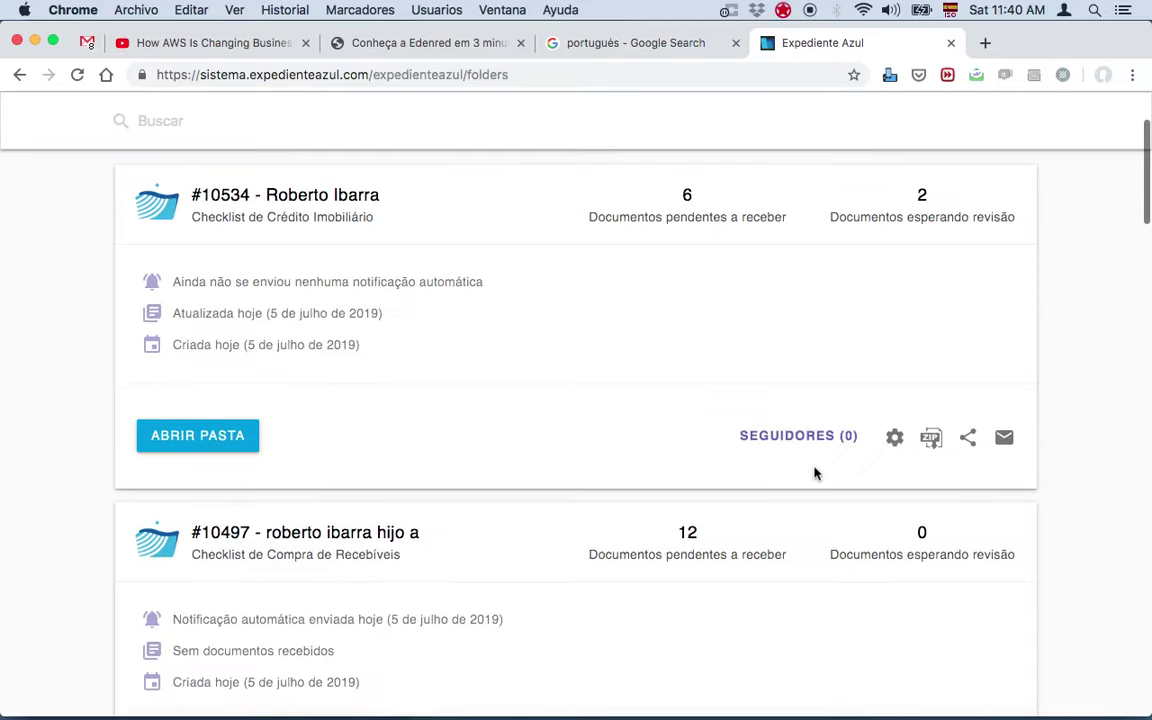
scroll(999, 382, "up", 1)
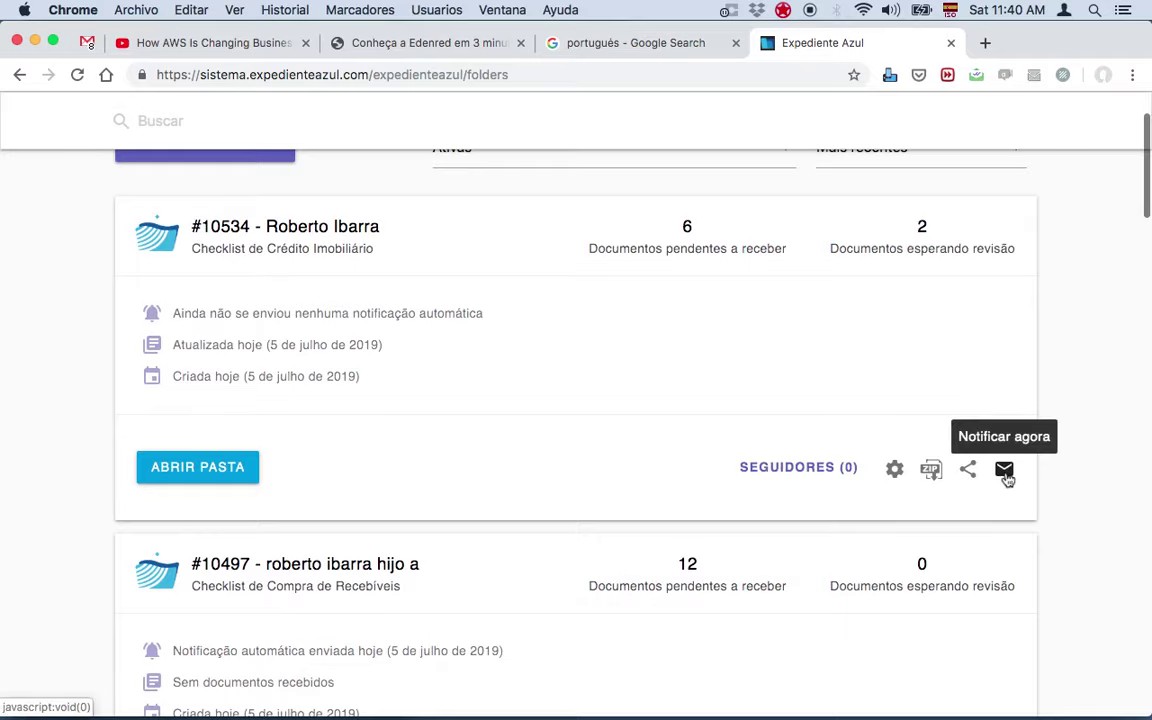
left_click(1004, 469)
left_click(591, 460)
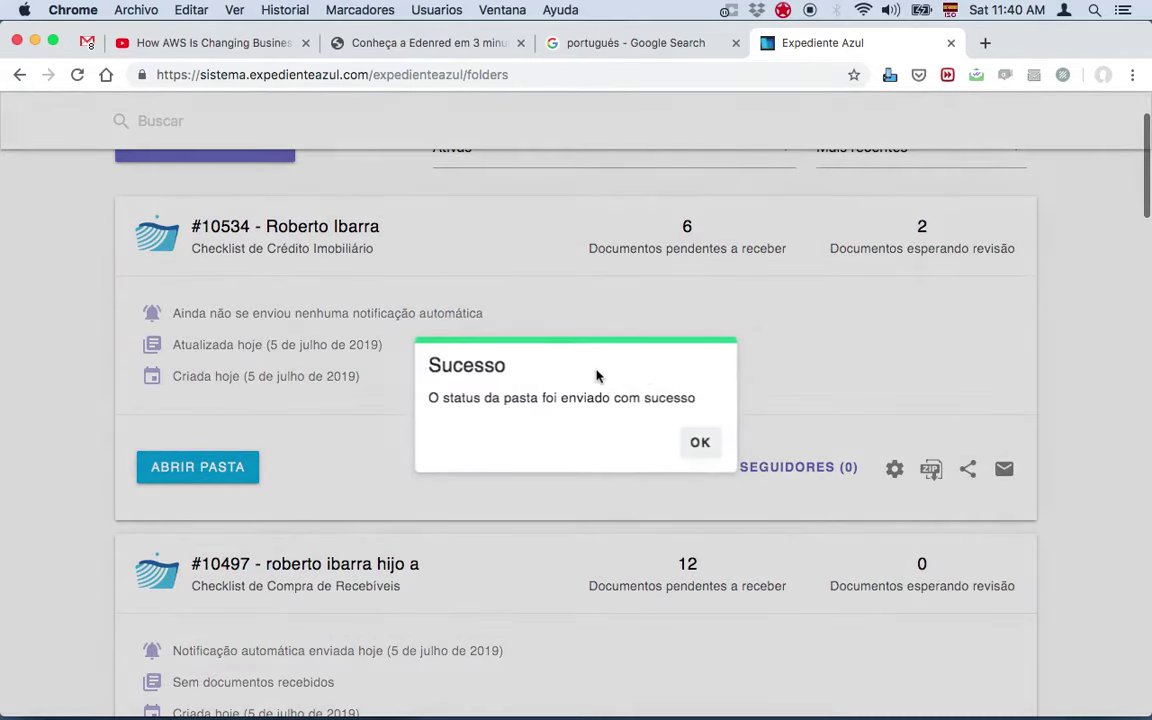
left_click(697, 438)
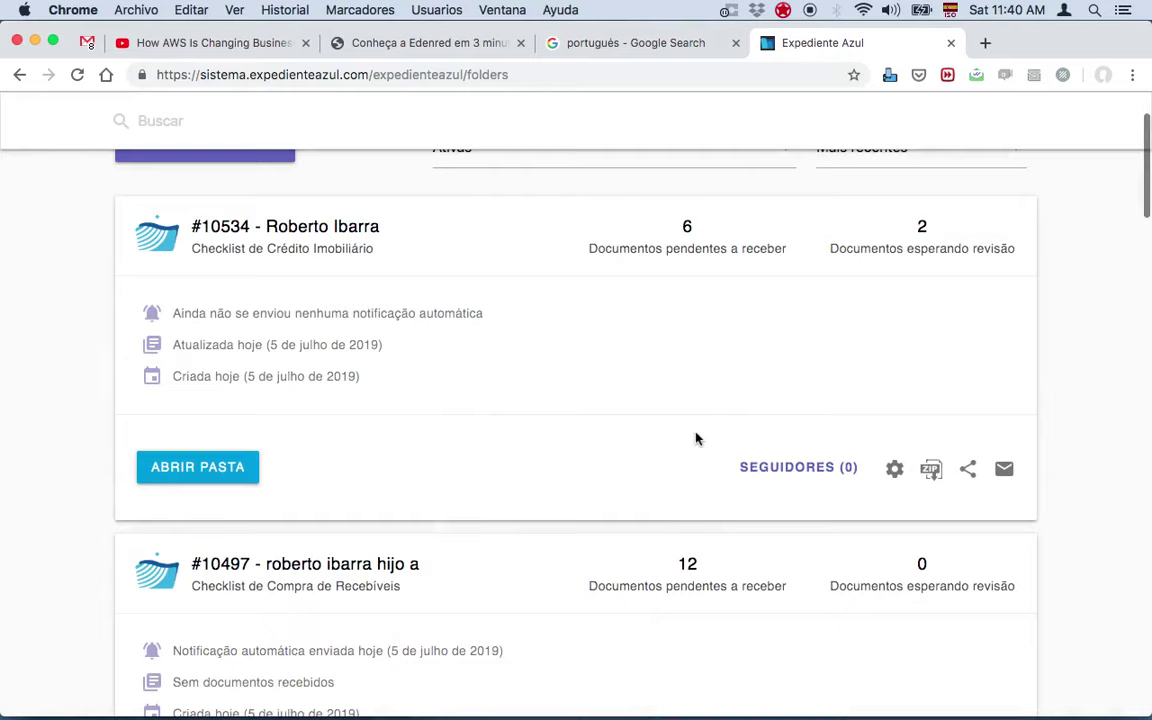
mouse_move(739, 700)
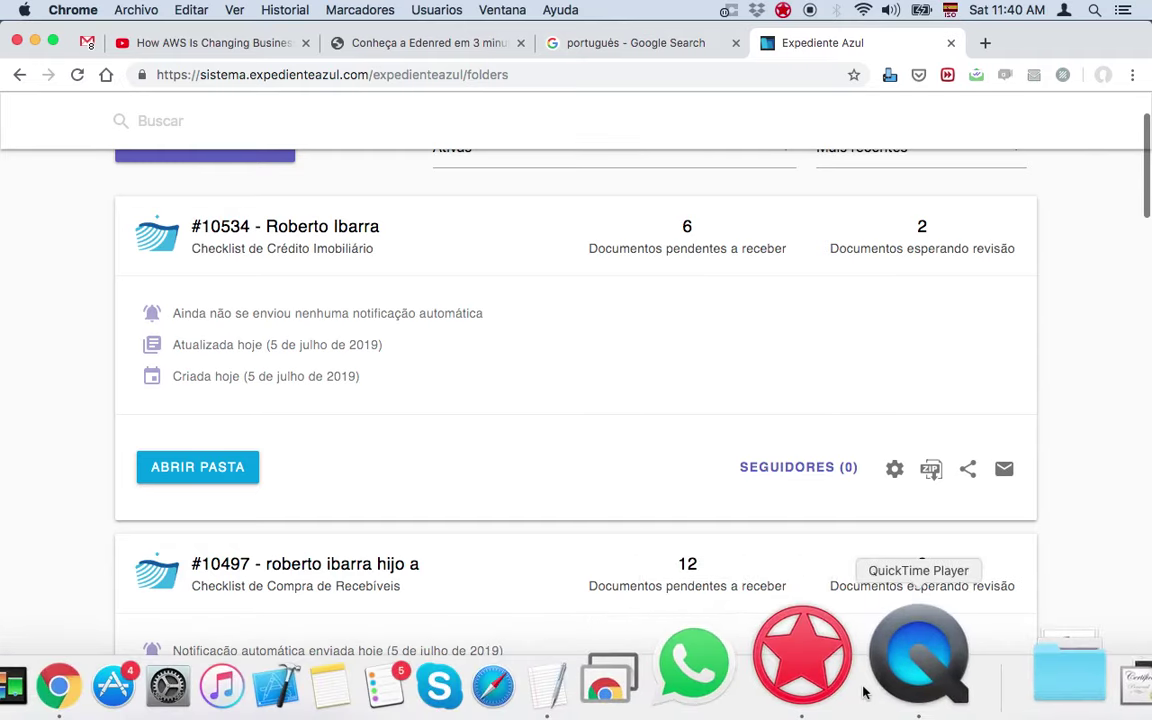
Step: Bring the QuickTime Player iPhone mirror window to the front from the Dock
left_click(865, 692)
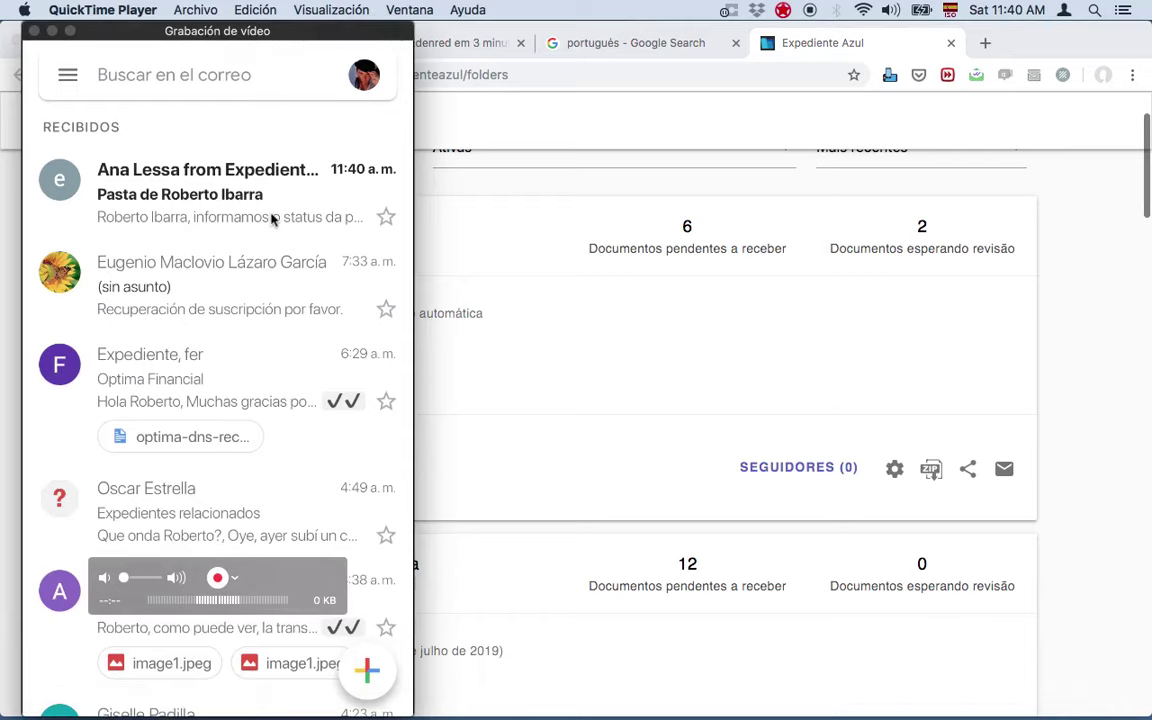